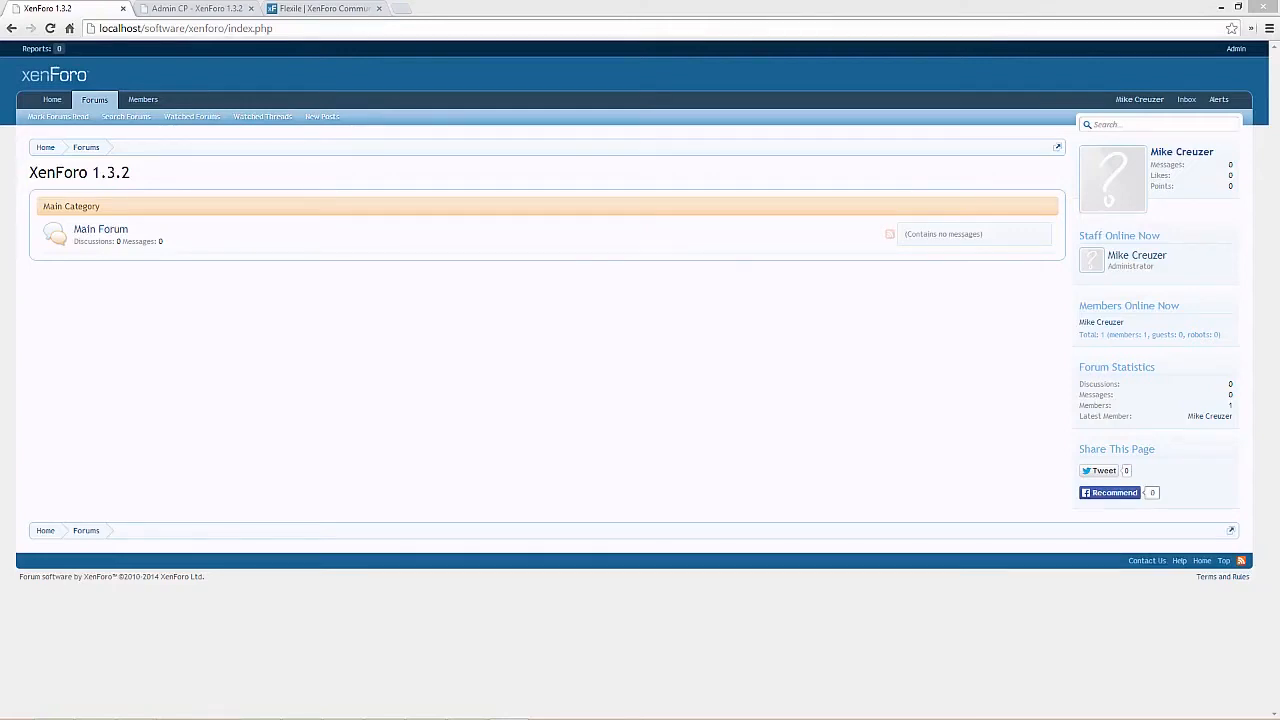
Download the Flexile 1.3.1.0 style from its XenForo resource page and open the downloaded flexile-29_1-3-1-0.zip archive
{"action": "left_click", "coordinate": [357, 8]}
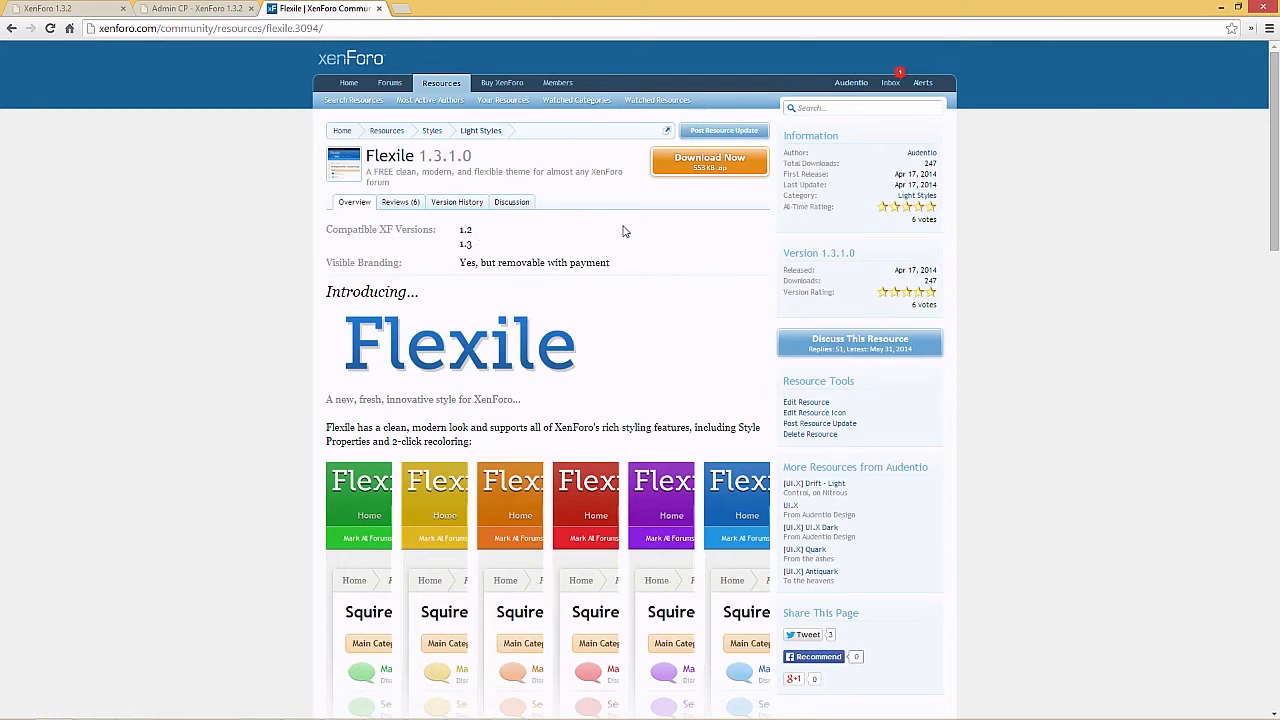
{"action": "left_click", "coordinate": [678, 177]}
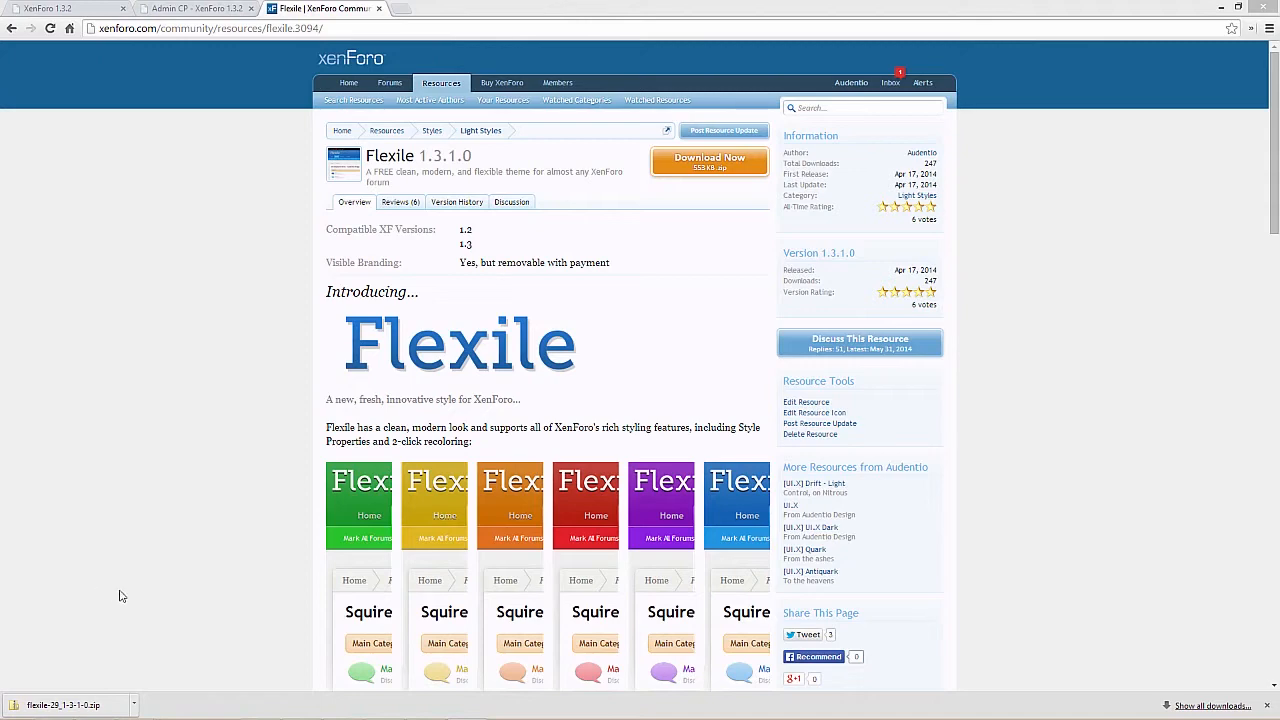
{"action": "left_click", "coordinate": [115, 703]}
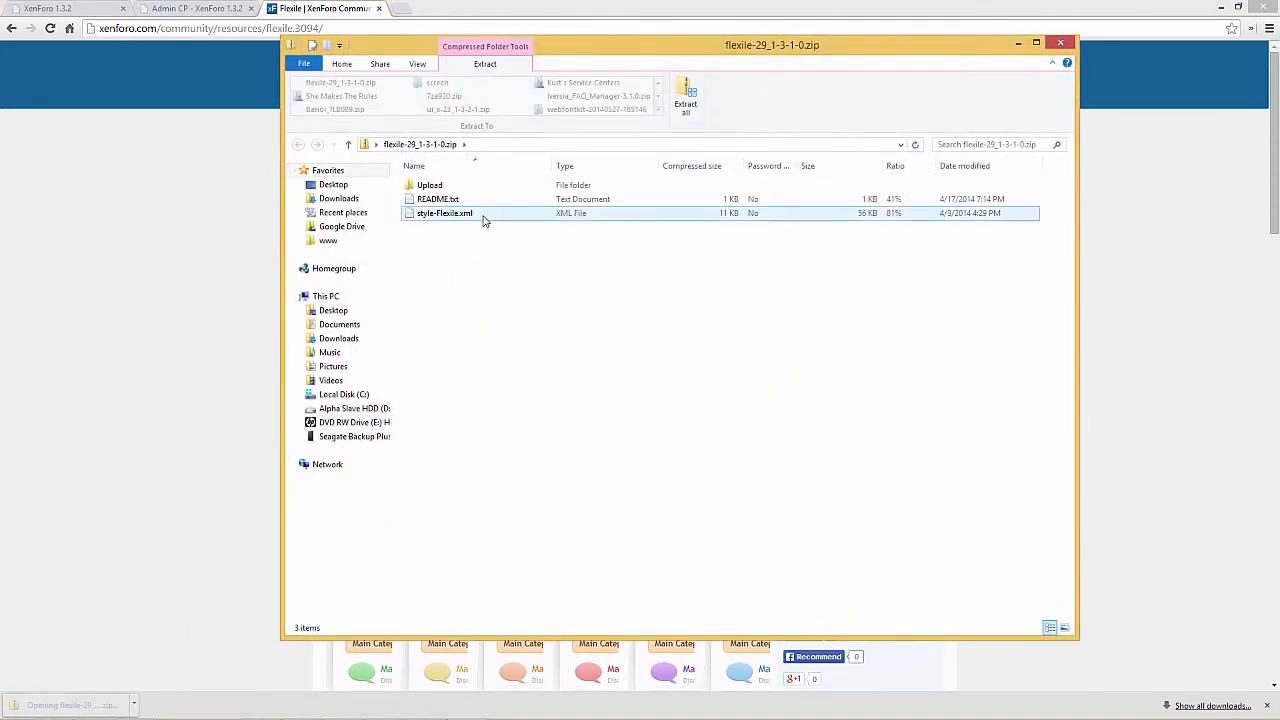
Look over the archive's contents: the Upload folder, README.txt and style-Flexile.xml
{"action": "left_click_drag", "start_coordinate": [455, 238], "coordinate": [432, 196]}
{"action": "left_click", "coordinate": [434, 198]}
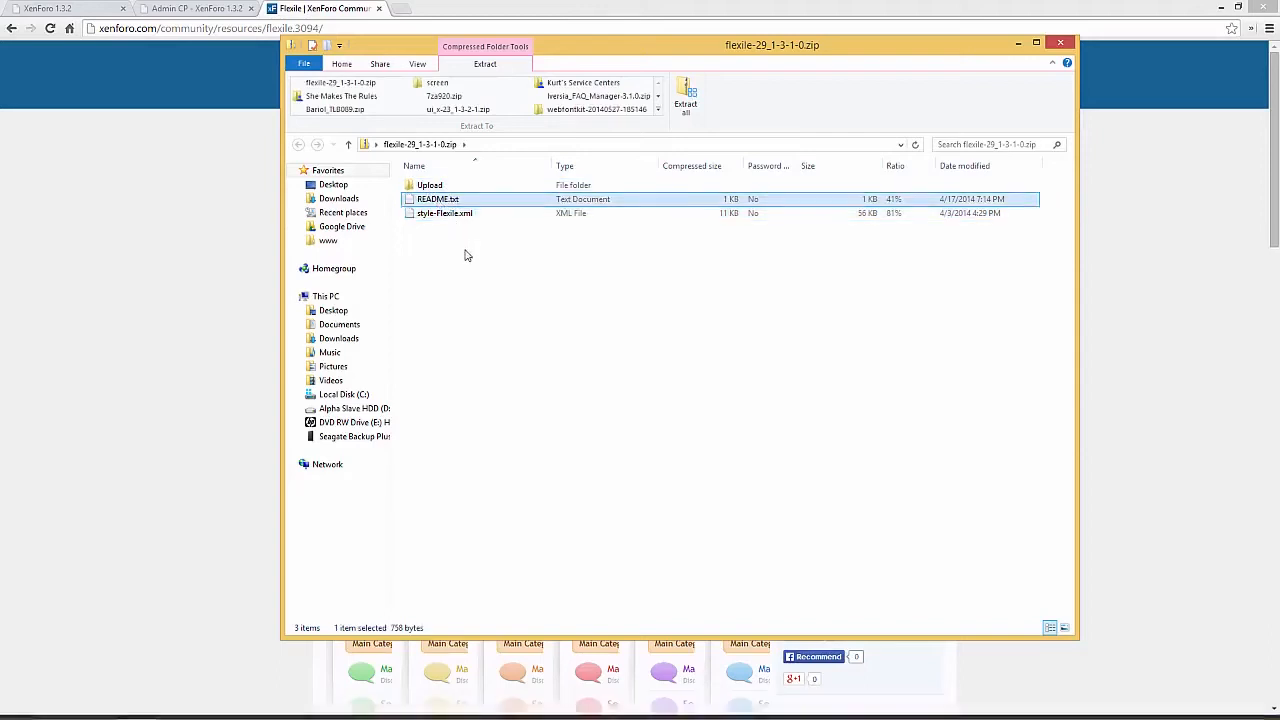
{"action": "left_click", "coordinate": [457, 216]}
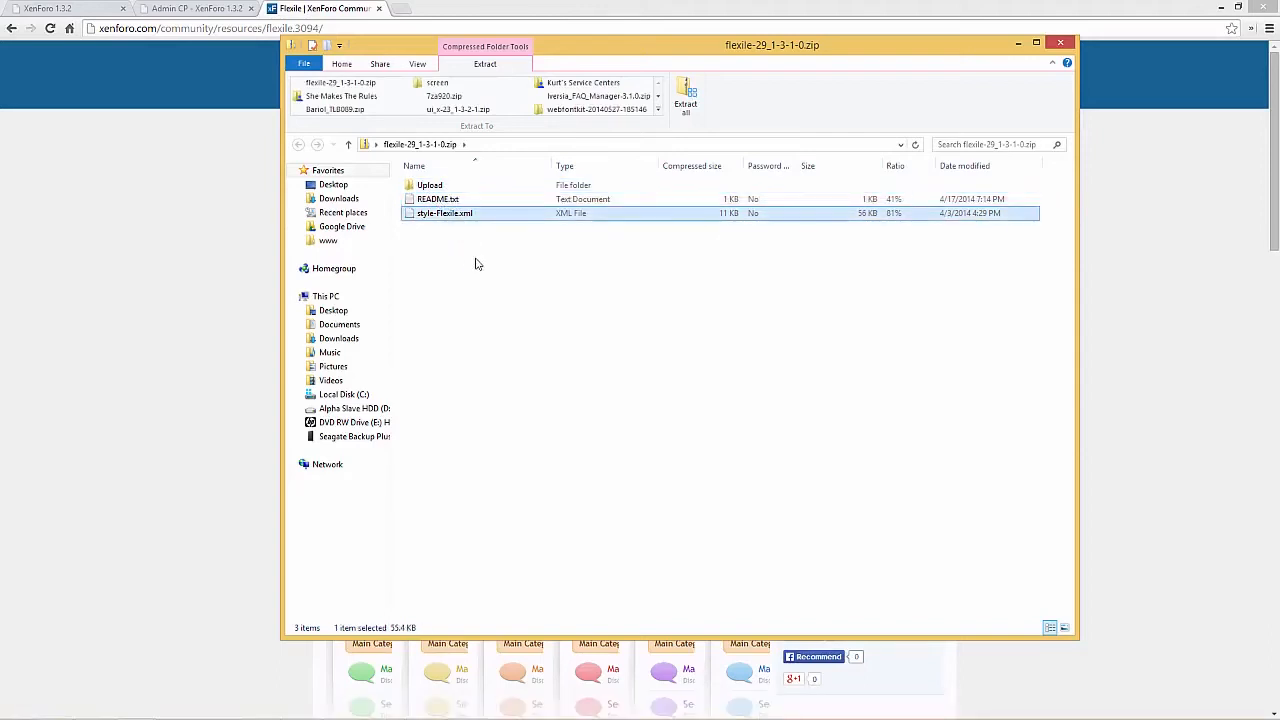
{"action": "left_click", "coordinate": [475, 264]}
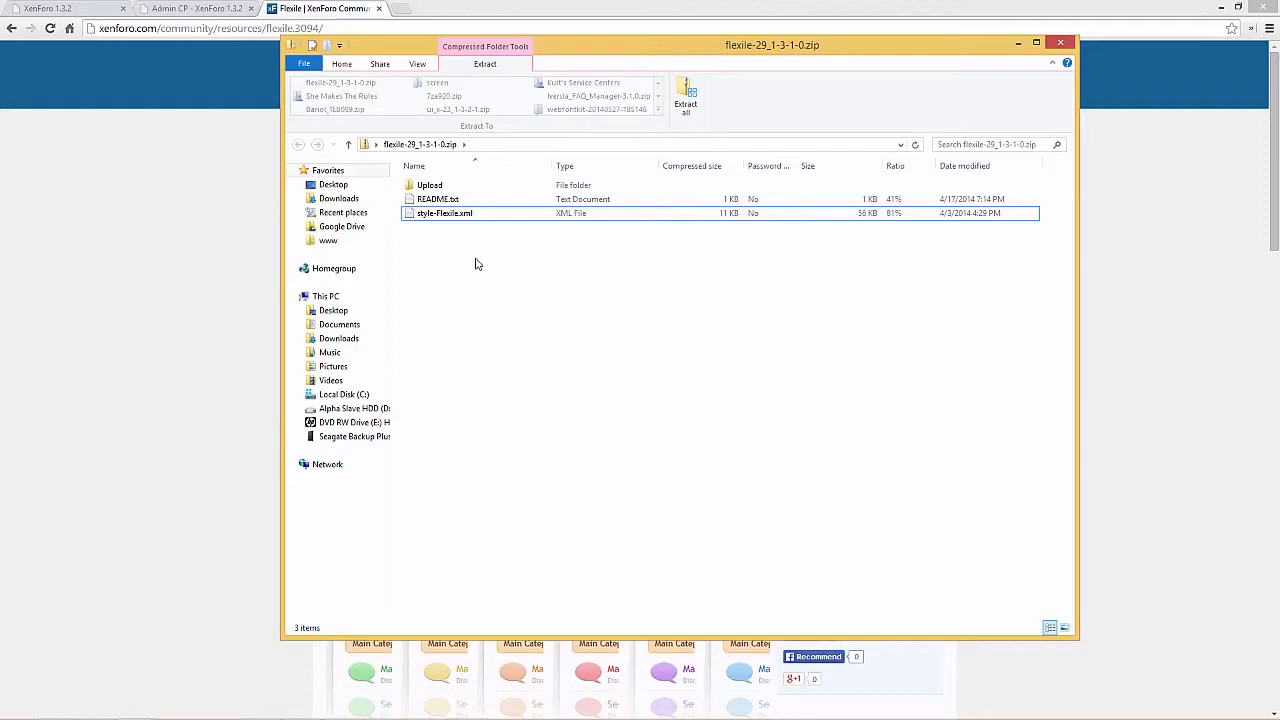
{"action": "left_click", "coordinate": [438, 186]}
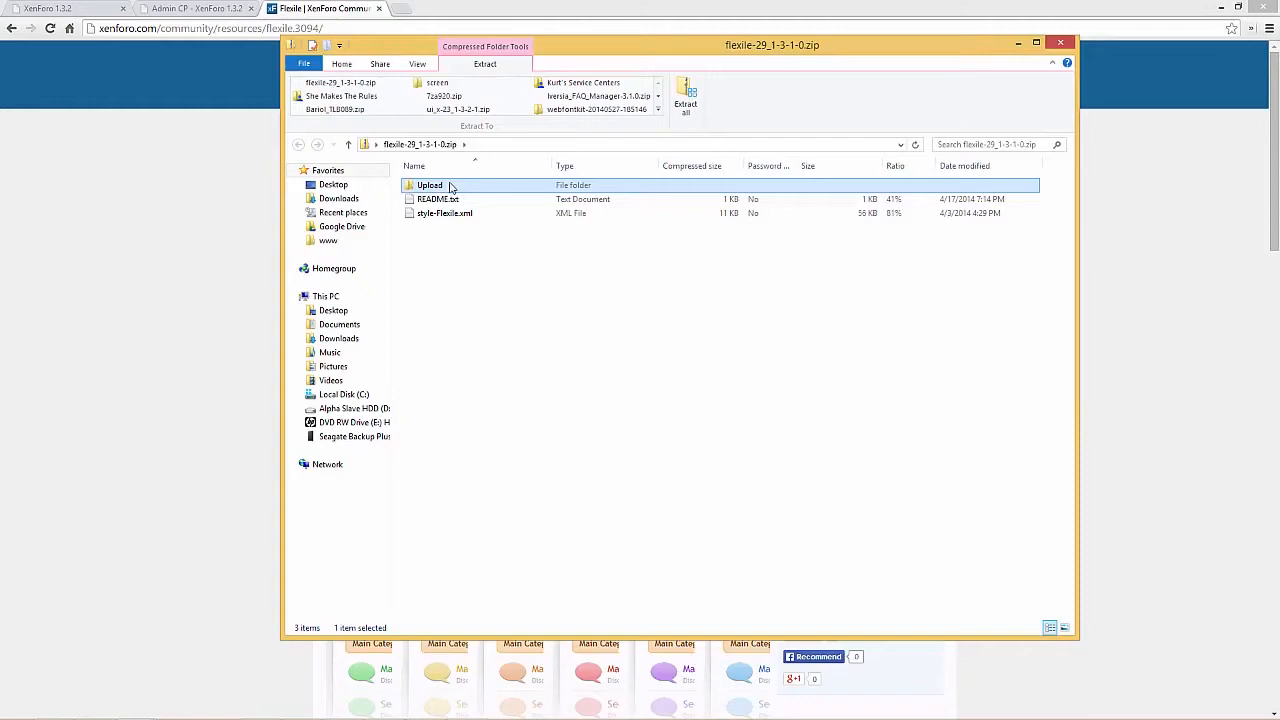
{"action": "left_click", "coordinate": [442, 199]}
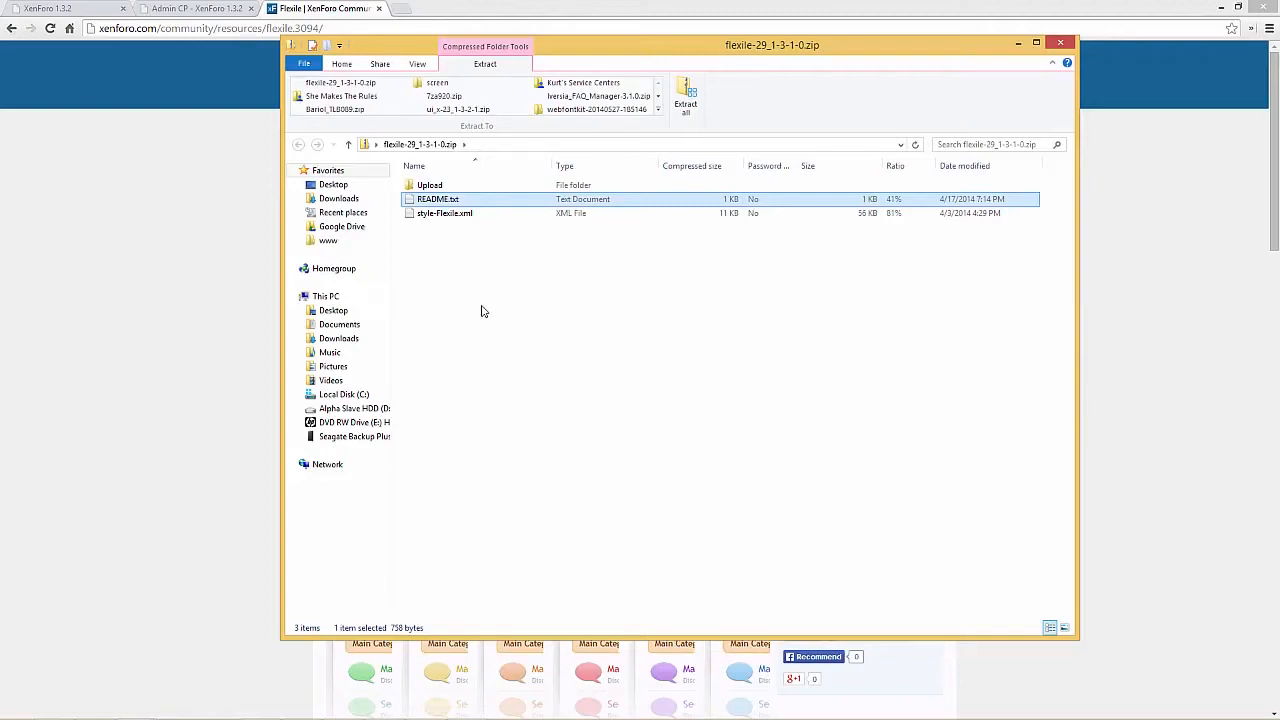
{"action": "left_click", "coordinate": [455, 213]}
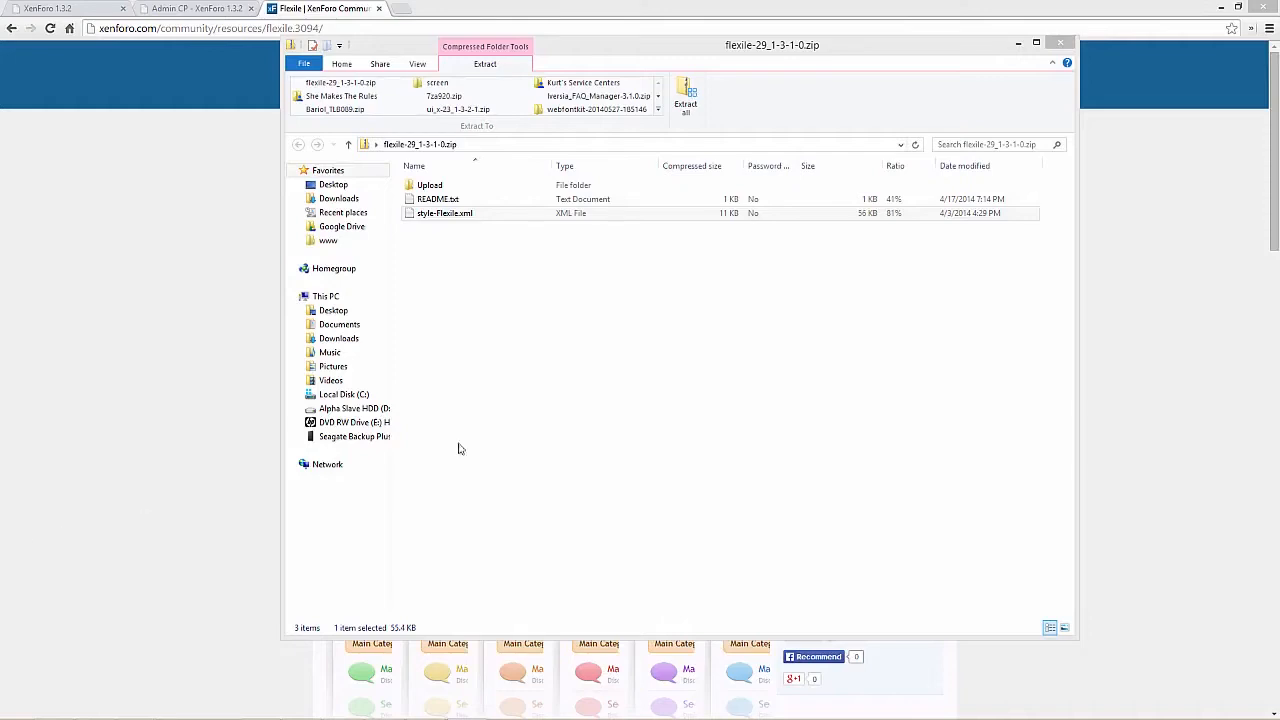
Extract the whole archive to a flexile-29_1-3-1-0 folder on the Desktop
{"action": "left_click", "coordinate": [694, 106]}
{"action": "left_click_drag", "start_coordinate": [0, 242], "coordinate": [779, 218]}
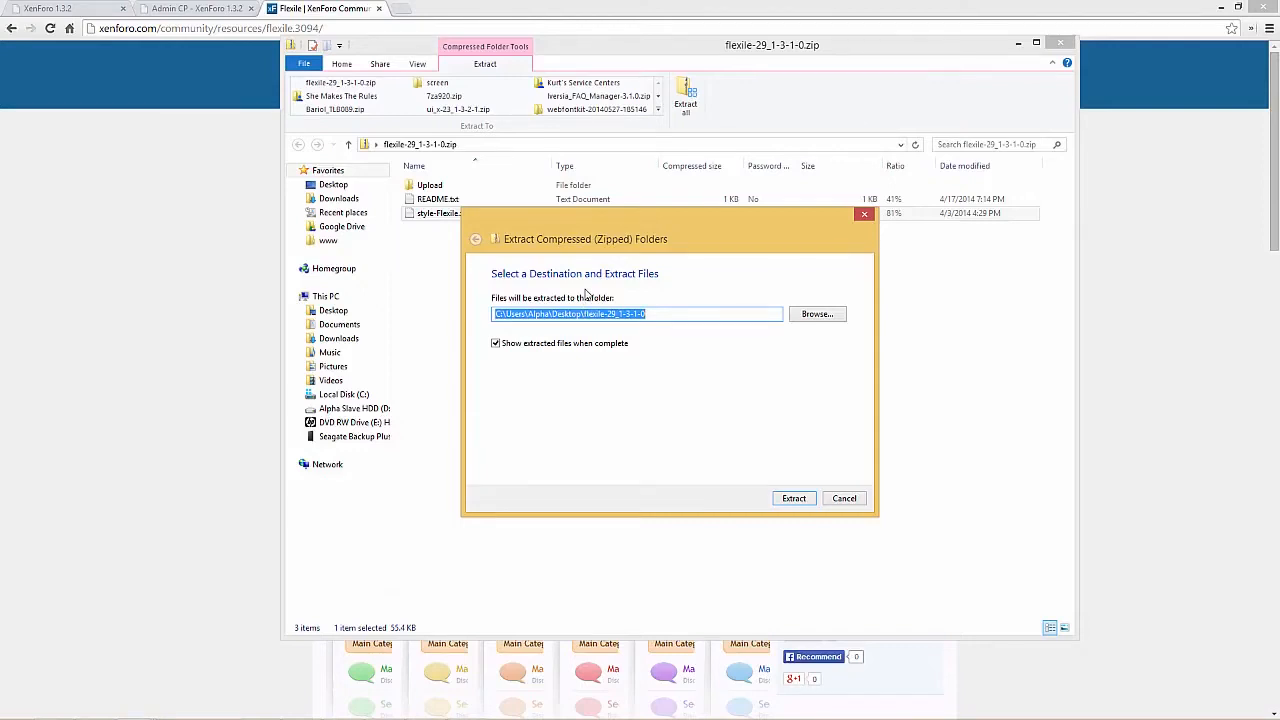
{"action": "left_click", "coordinate": [792, 499]}
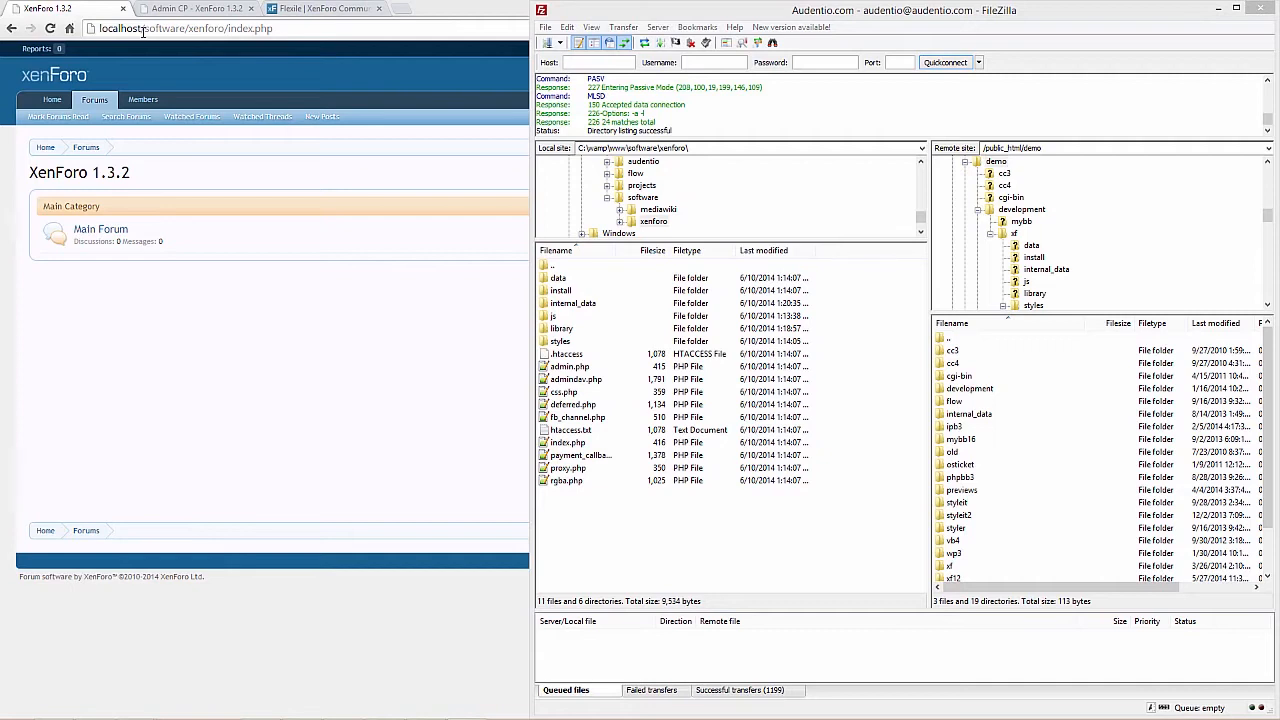
{"action": "left_click", "coordinate": [608, 520]}
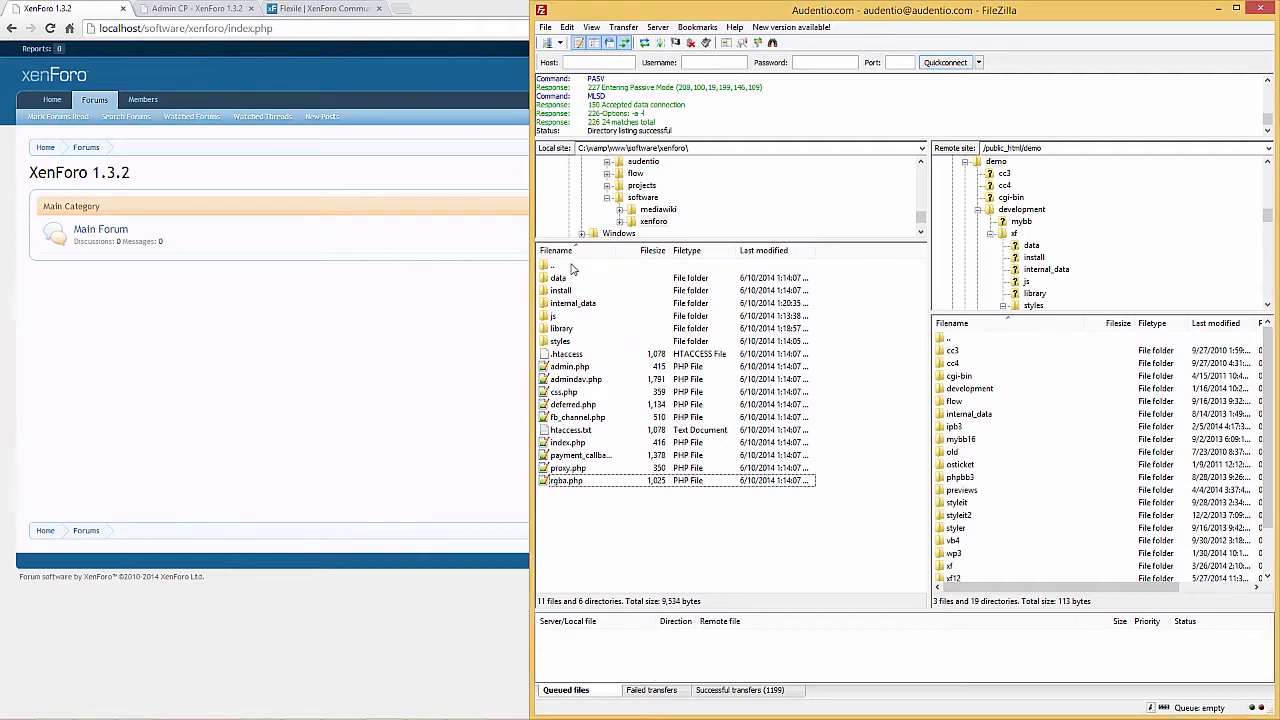
{"action": "left_click_drag", "start_coordinate": [606, 502], "coordinate": [560, 280]}
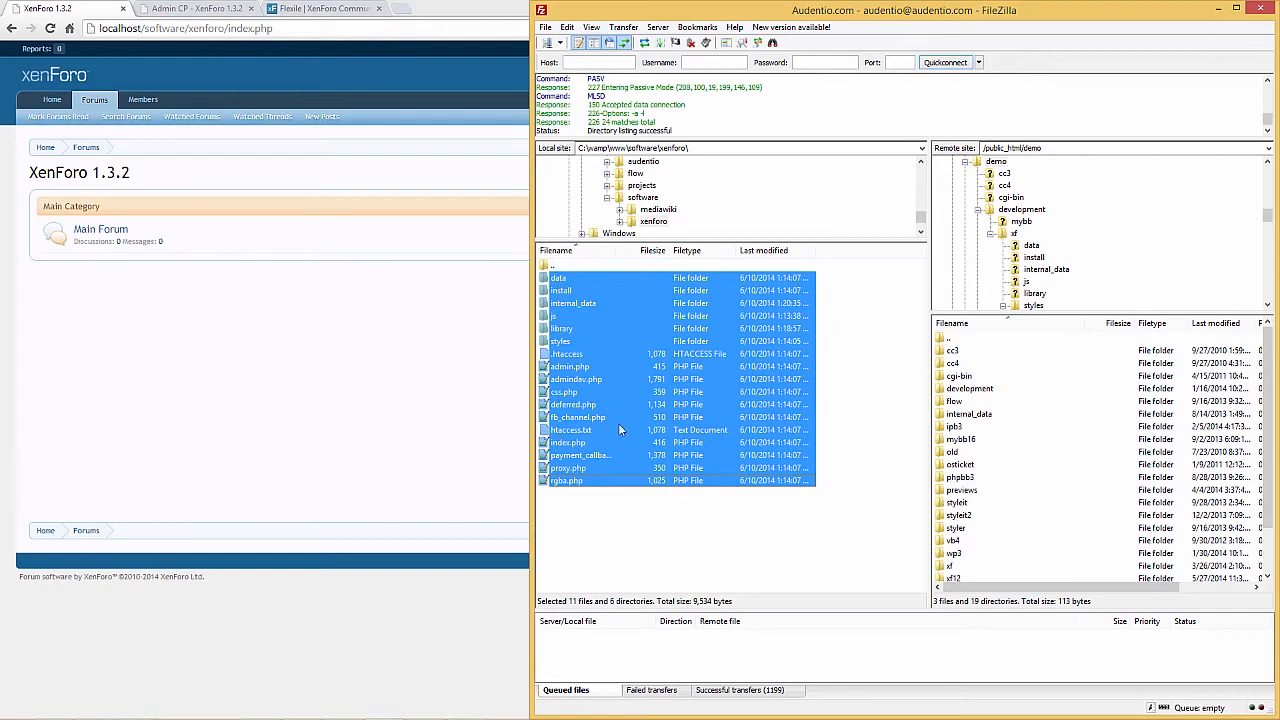
{"action": "left_click", "coordinate": [641, 502]}
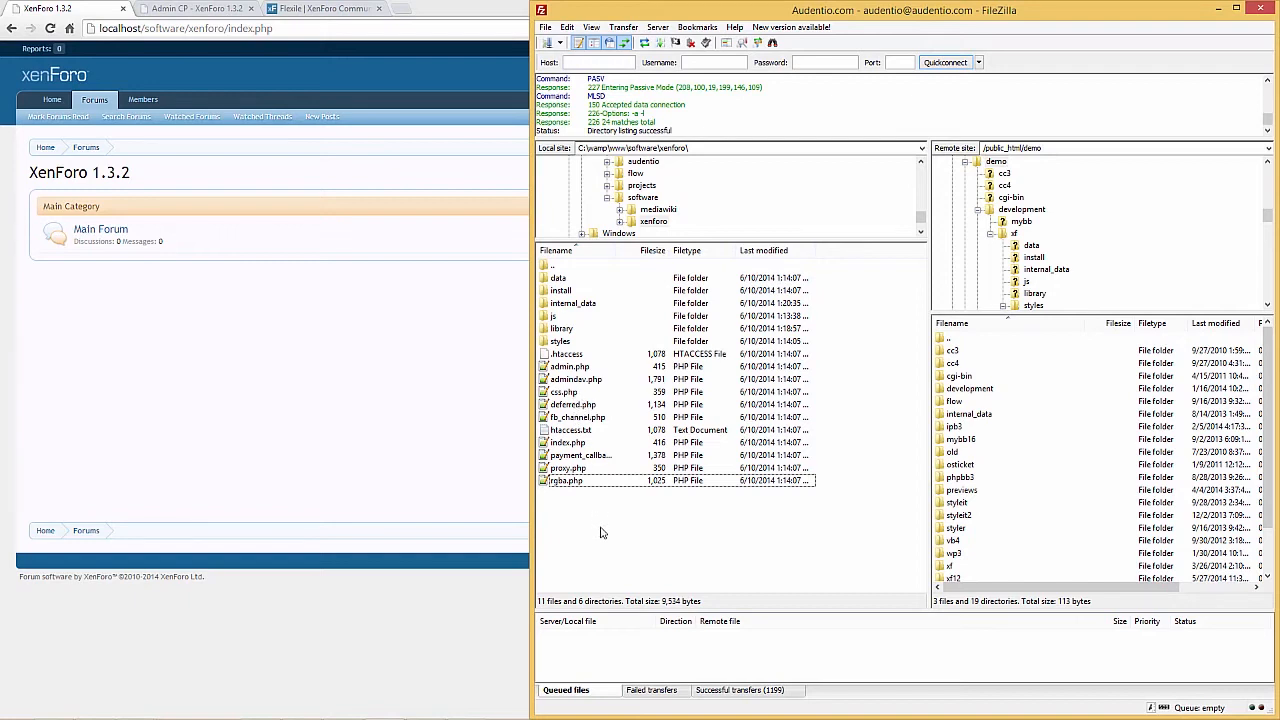
{"action": "left_click_drag", "start_coordinate": [596, 520], "coordinate": [581, 285]}
{"action": "left_click", "coordinate": [652, 515]}
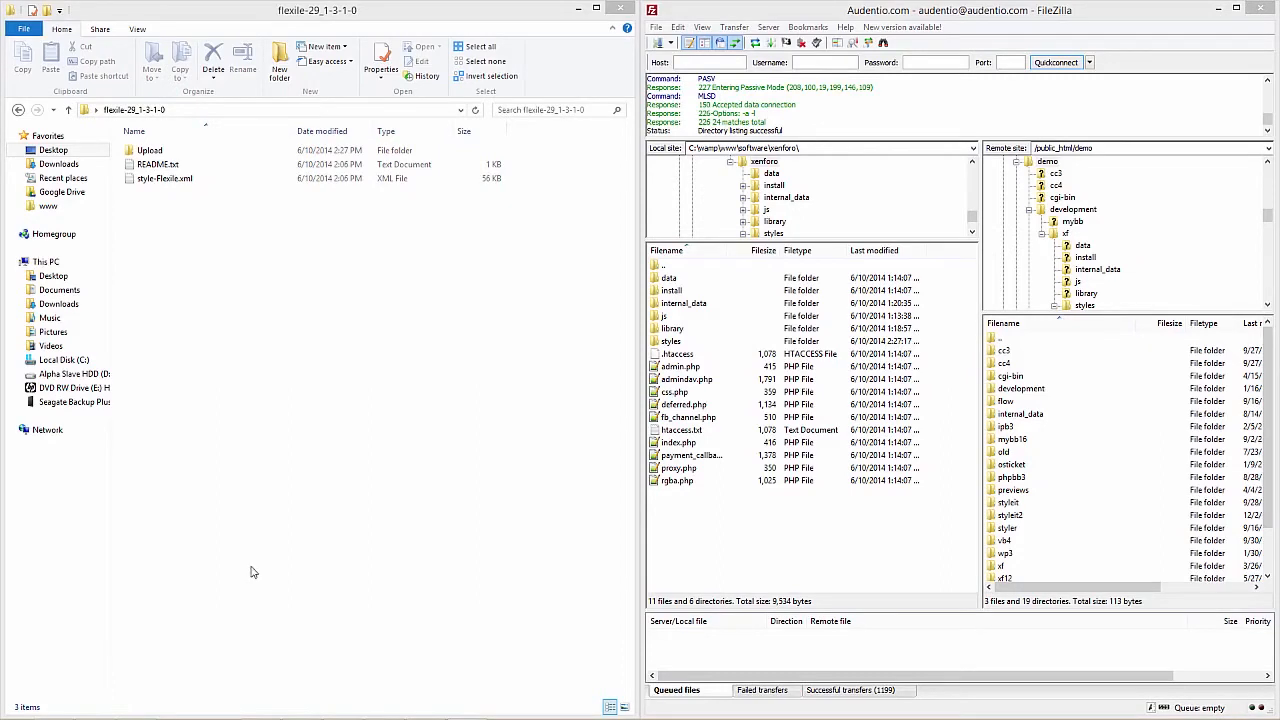
Copy the styles folder from the extracted Upload folder into the local xenforo root directory in FileZilla
{"action": "double_click", "coordinate": [153, 154]}
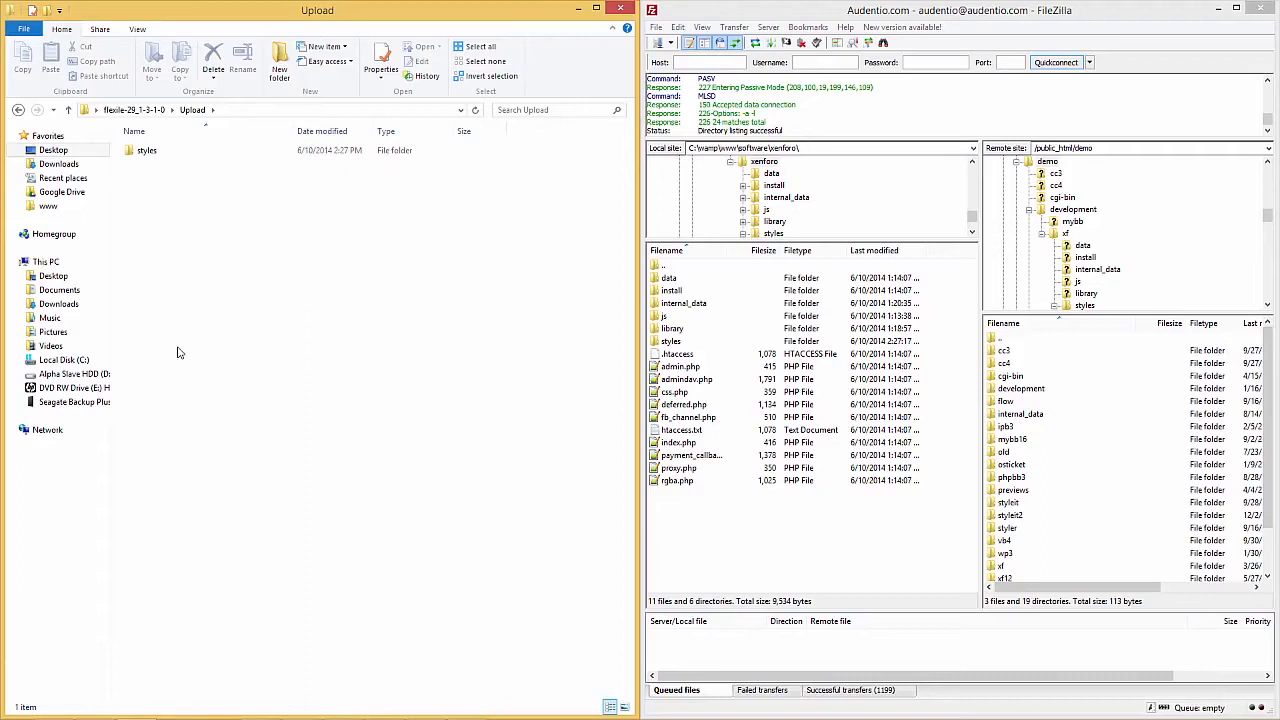
{"action": "left_click", "coordinate": [150, 152]}
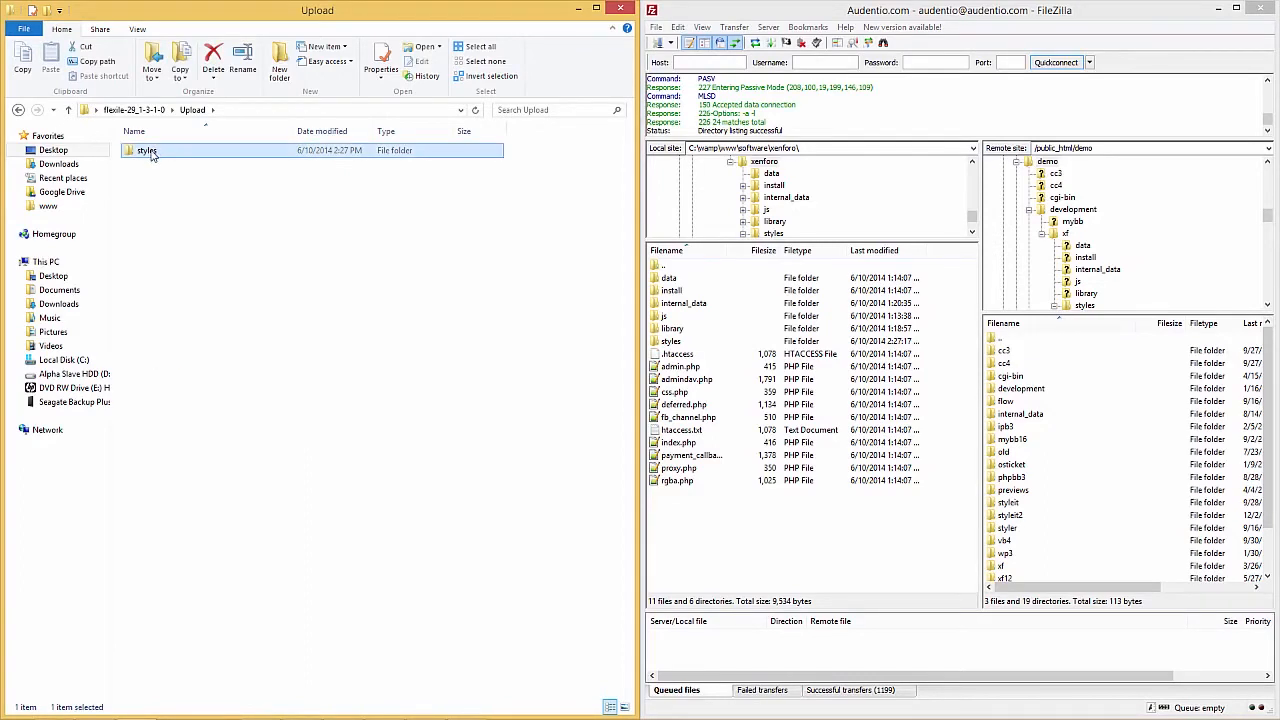
{"action": "left_click_drag", "start_coordinate": [157, 157], "coordinate": [751, 543]}
{"action": "left_click", "coordinate": [751, 544]}
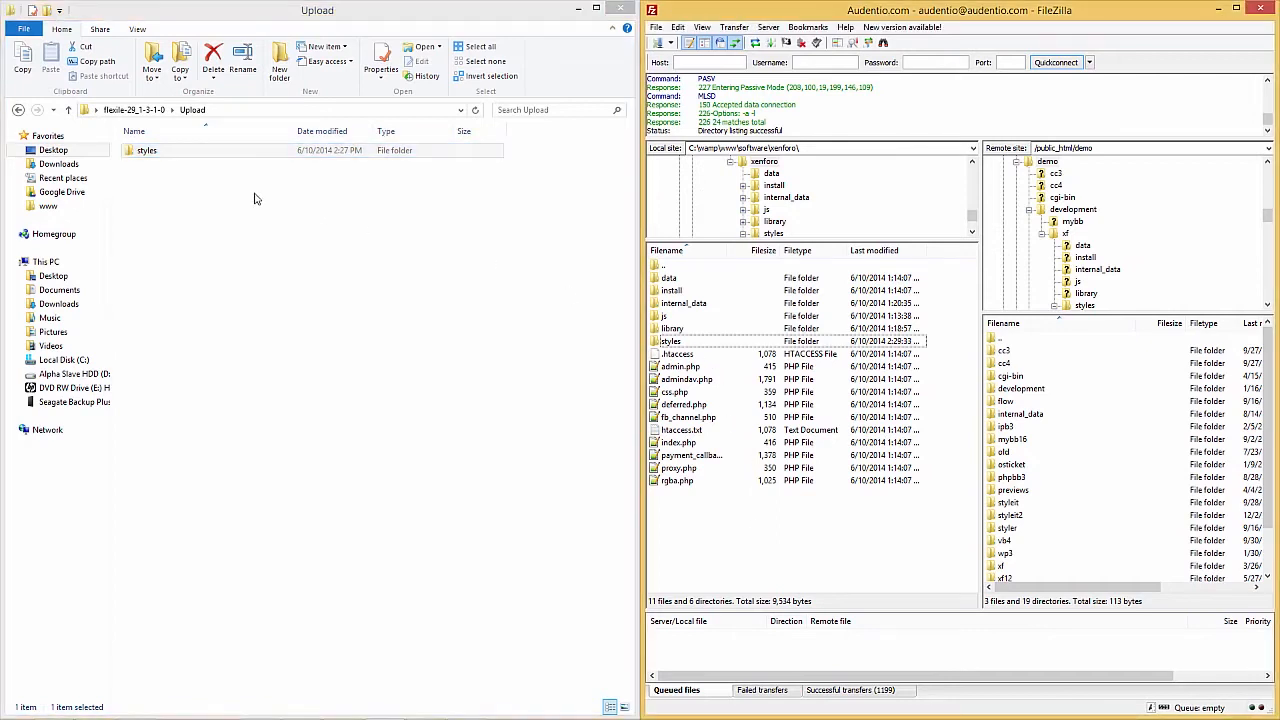
Check the local xenforo styles directory for the copied flexile folder and return to the root directory
{"action": "left_click", "coordinate": [666, 342]}
{"action": "double_click", "coordinate": [673, 345]}
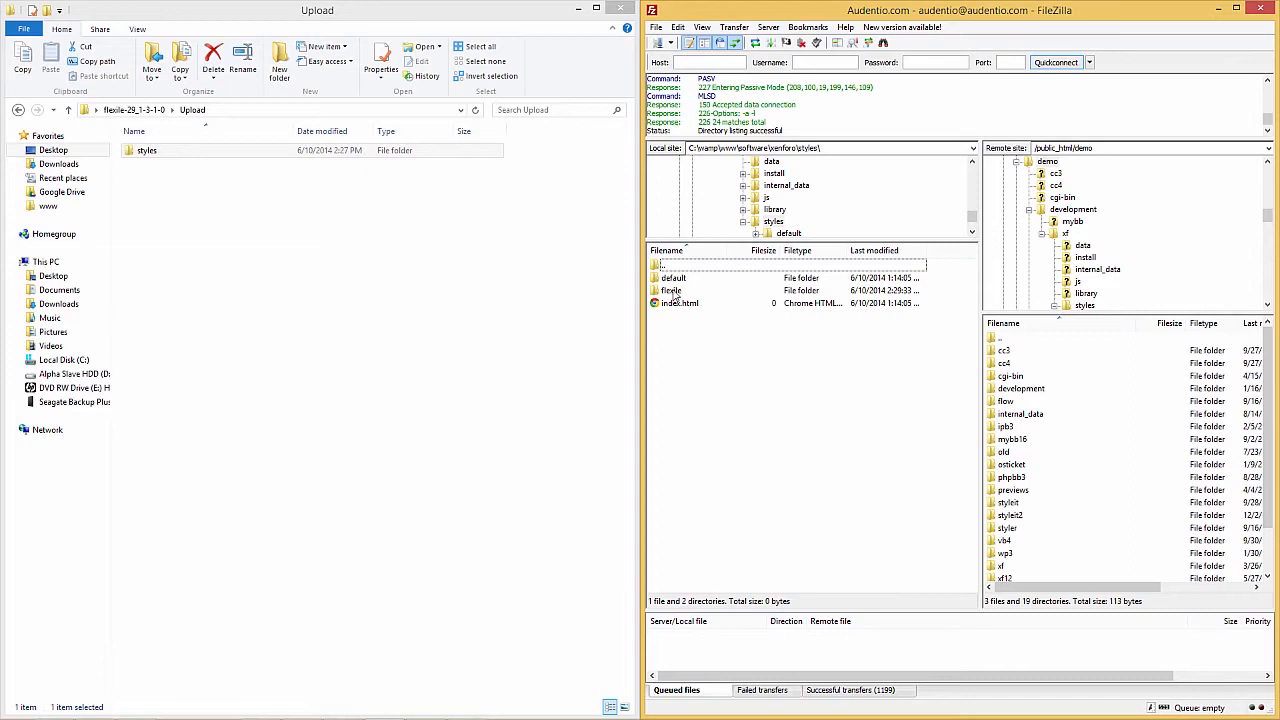
{"action": "double_click", "coordinate": [675, 268]}
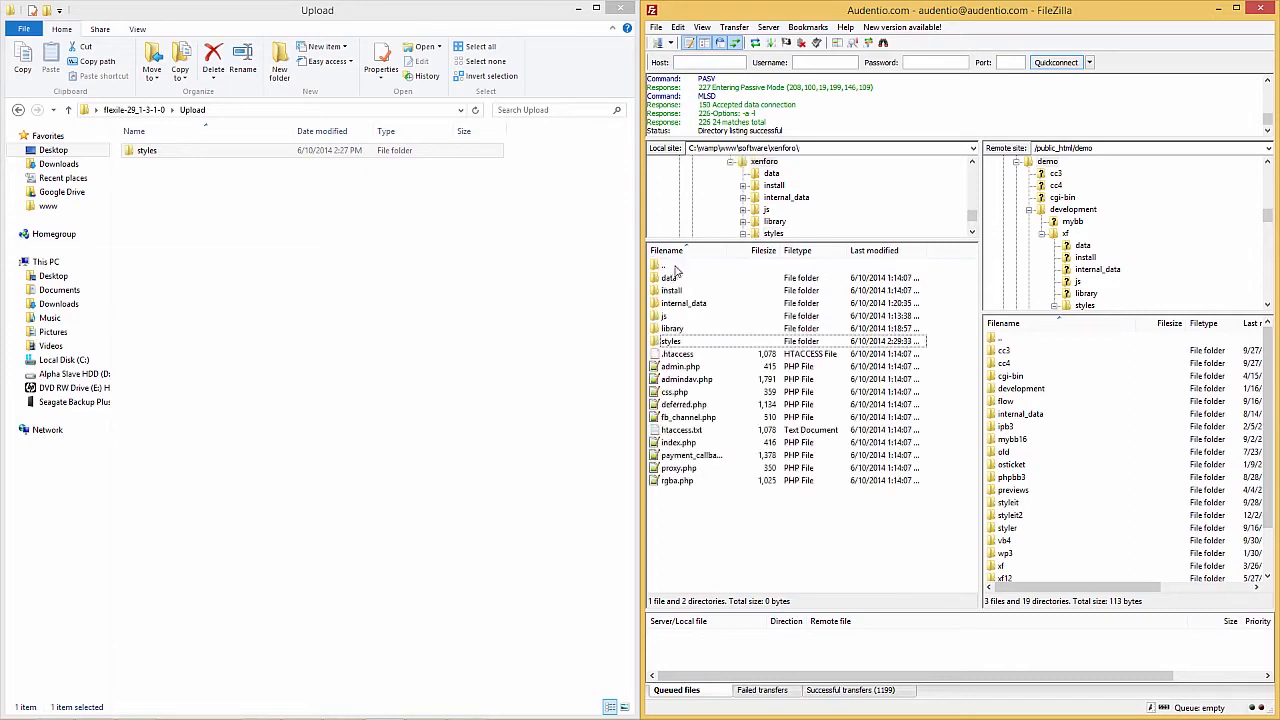
{"action": "left_click", "coordinate": [445, 362]}
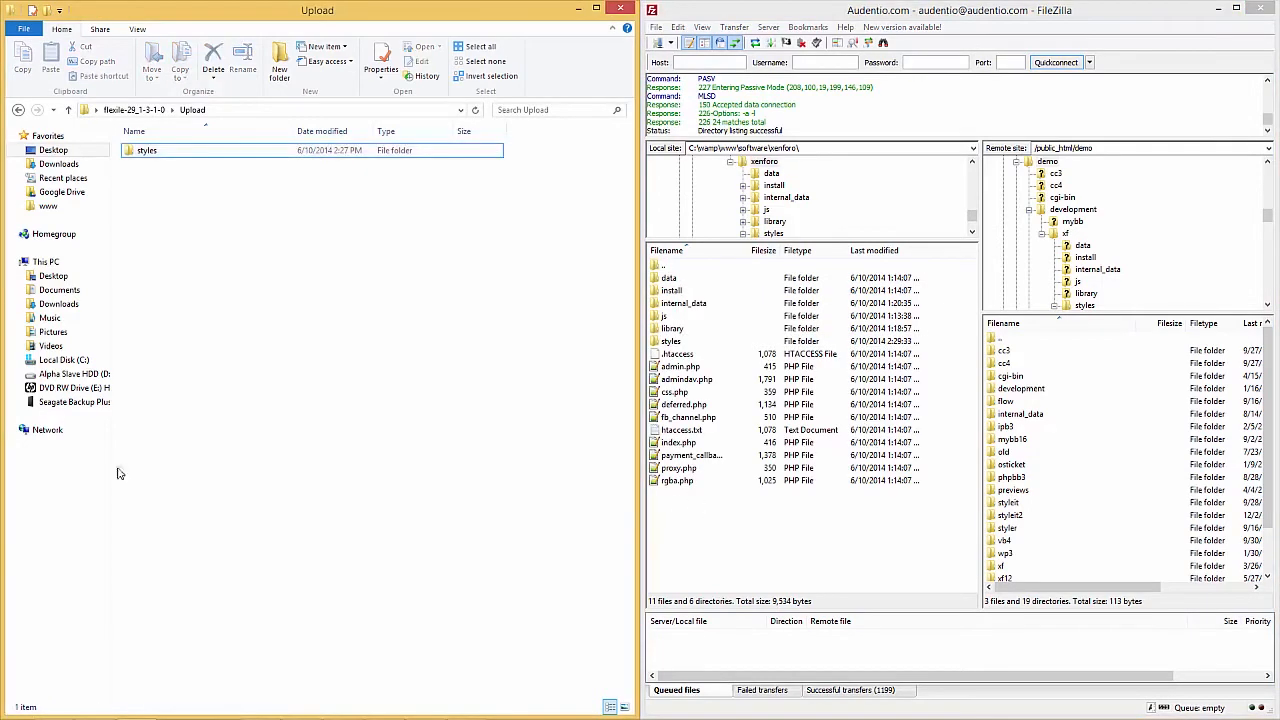
Switch to Chrome, open the forum's Admin Control Panel in a new tab and go to the style import page under Styles
{"action": "key", "text": "alt+Tab"}
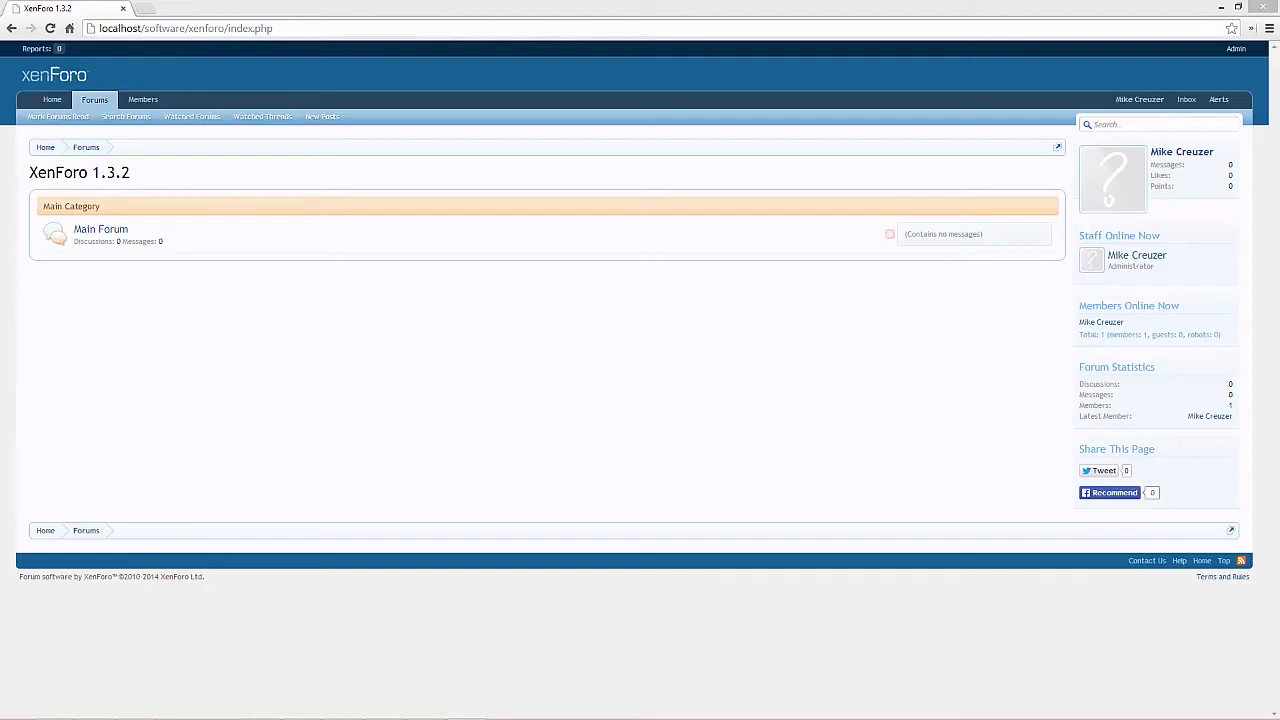
{"action": "right_click", "coordinate": [1236, 48]}
{"action": "left_click", "coordinate": [1236, 57]}
{"action": "left_click", "coordinate": [248, 9]}
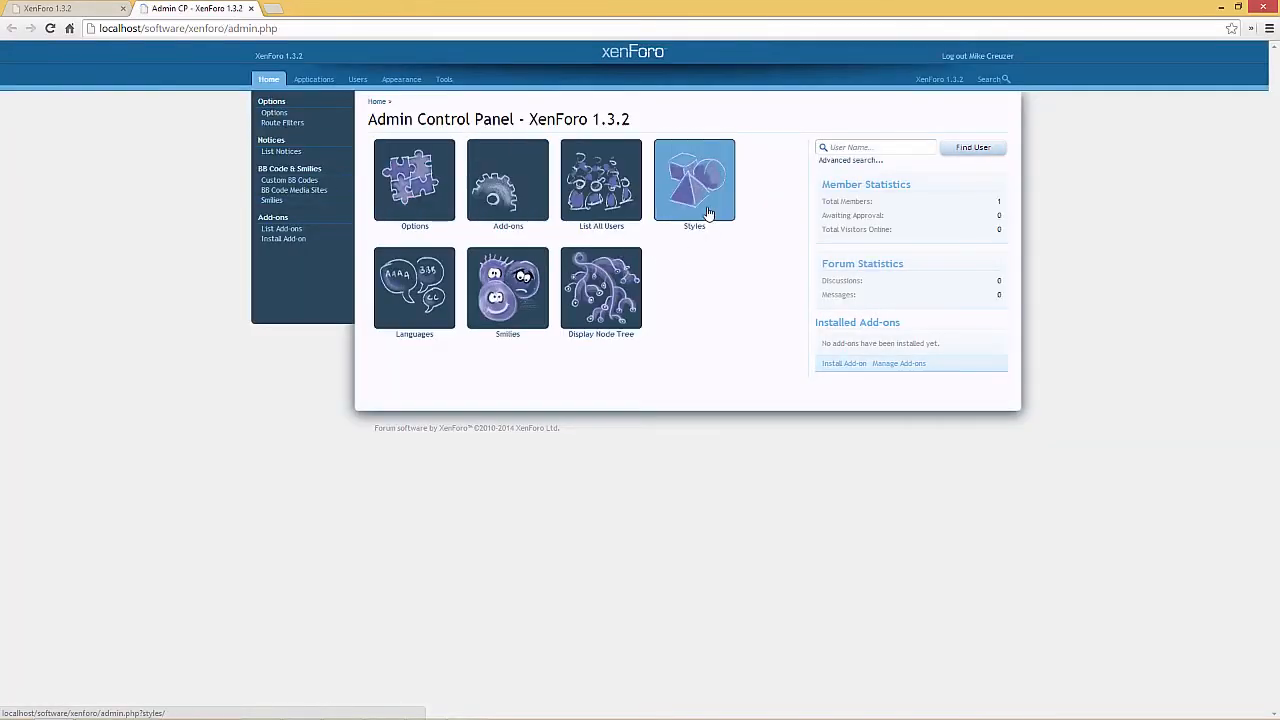
{"action": "left_click", "coordinate": [707, 213]}
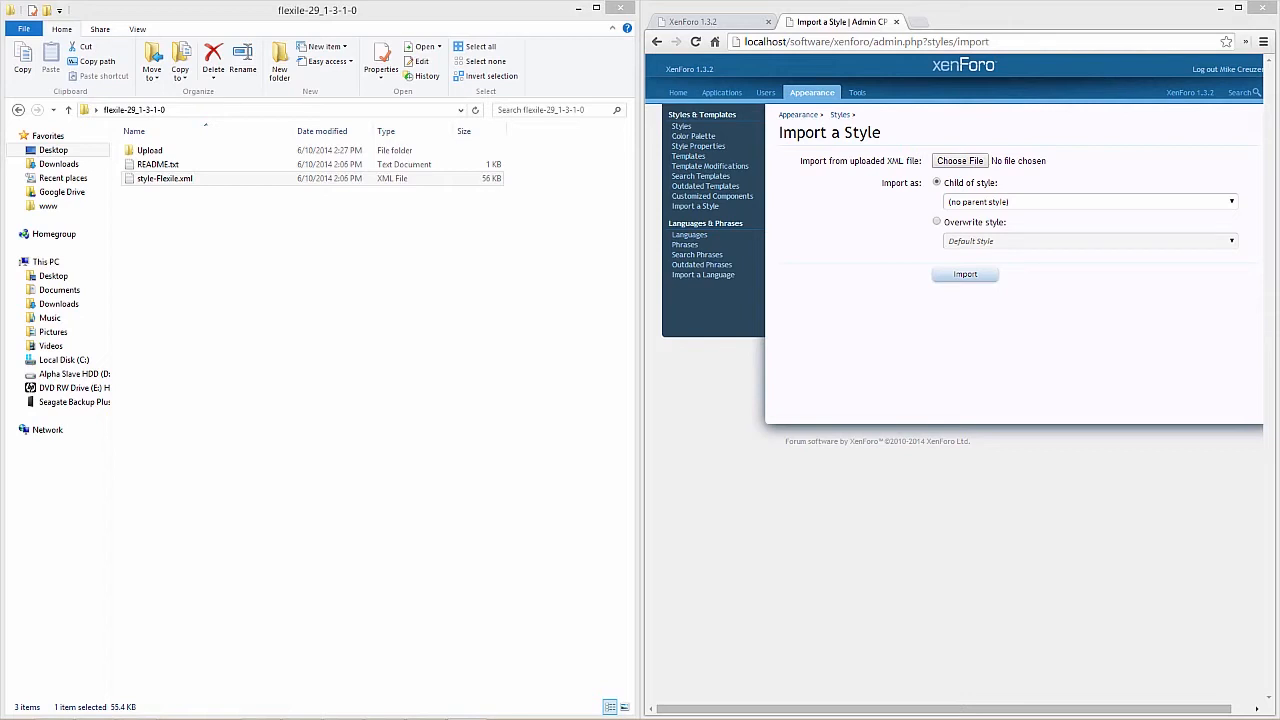
Import style-Flexile.xml as a child style with no parent style
{"action": "left_click", "coordinate": [958, 161]}
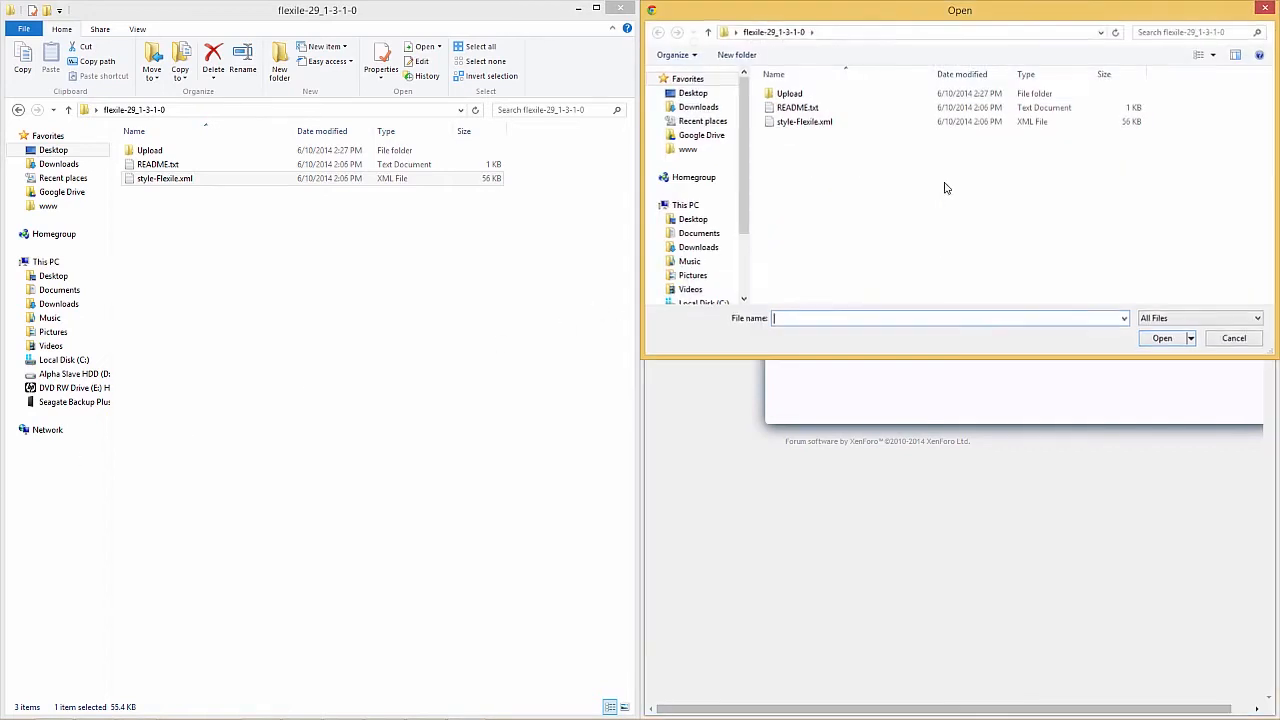
{"action": "left_click", "coordinate": [806, 124]}
{"action": "left_click", "coordinate": [1162, 338]}
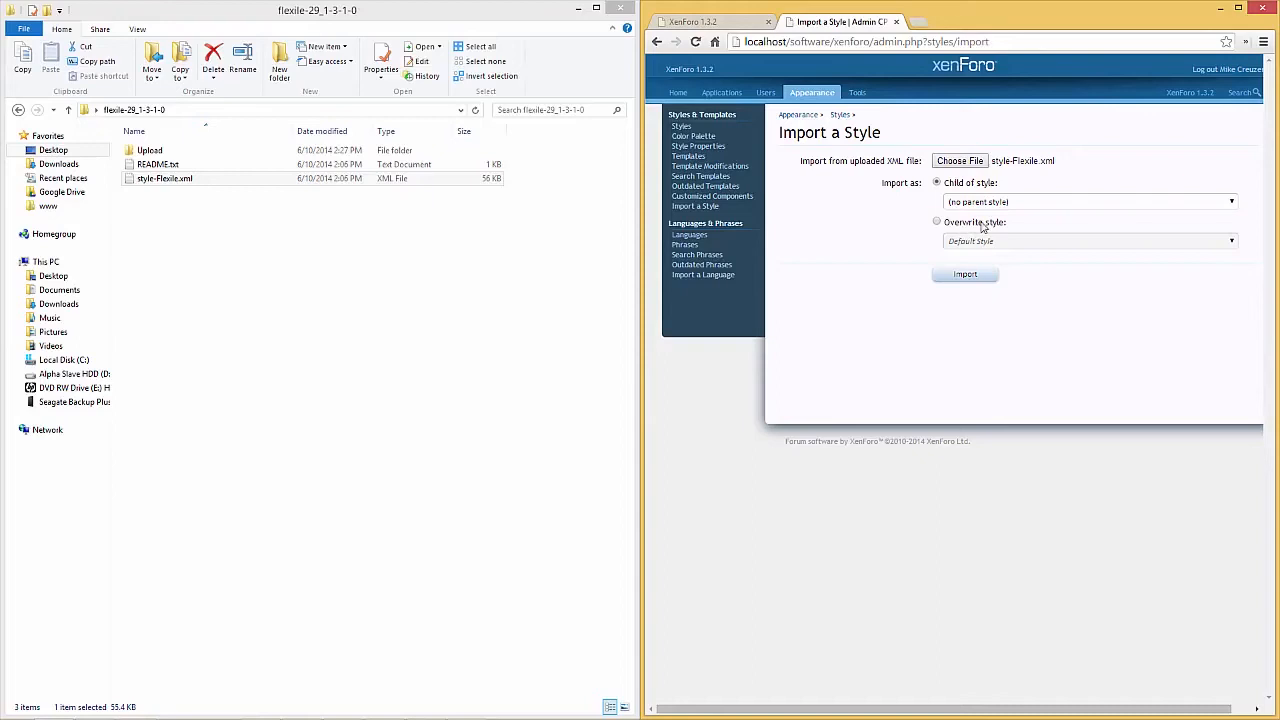
{"action": "left_click", "coordinate": [965, 276]}
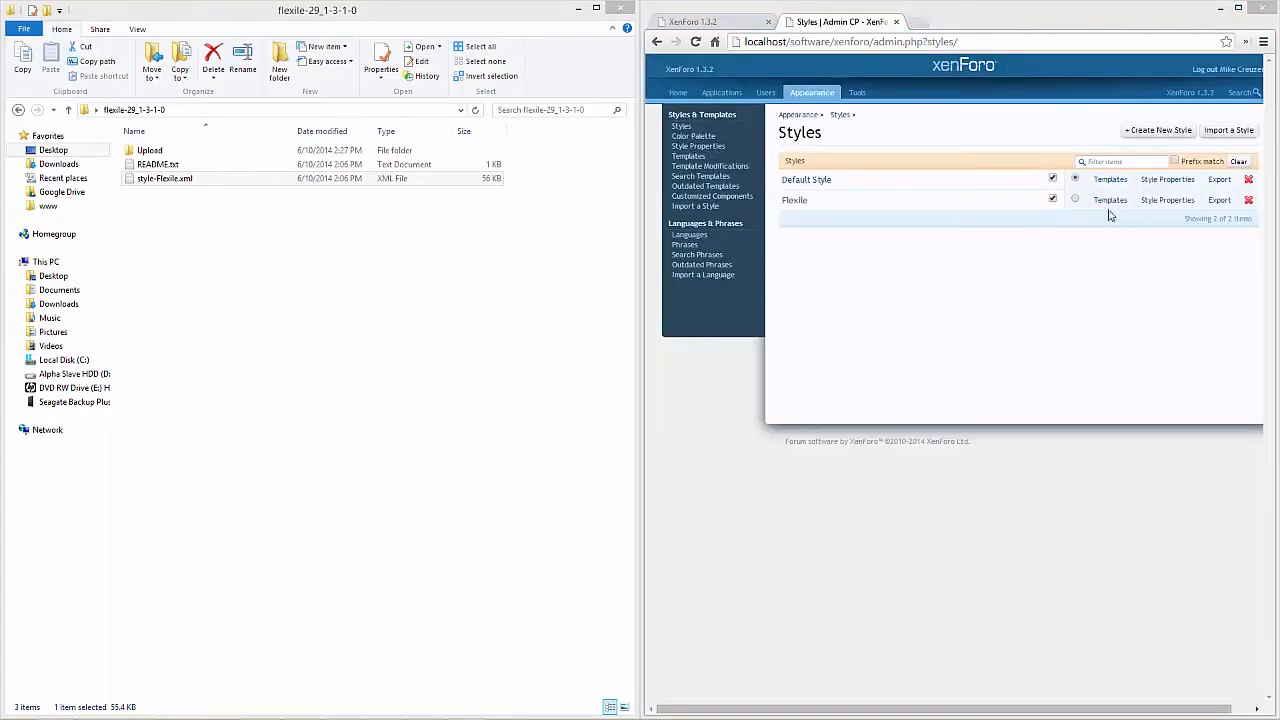
Make Flexile the forum's default style and disable user selection of Default Style
{"action": "left_click", "coordinate": [1075, 199]}
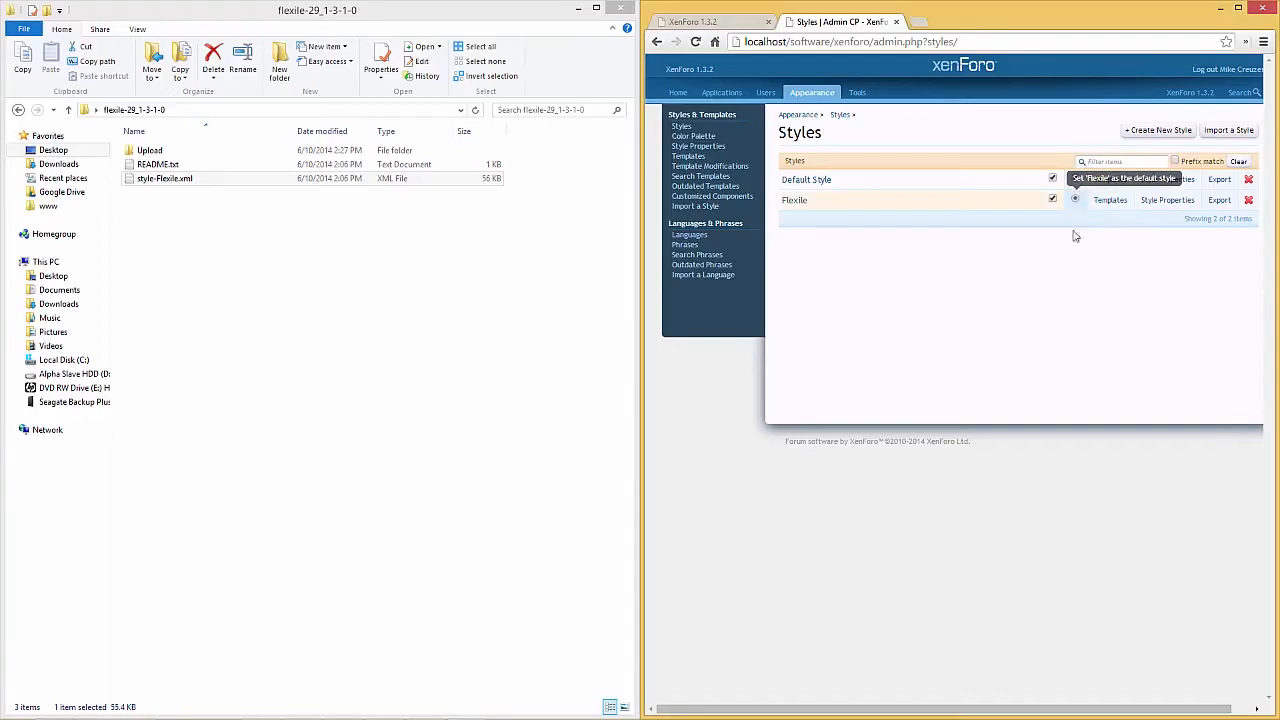
{"action": "left_click", "coordinate": [1053, 180]}
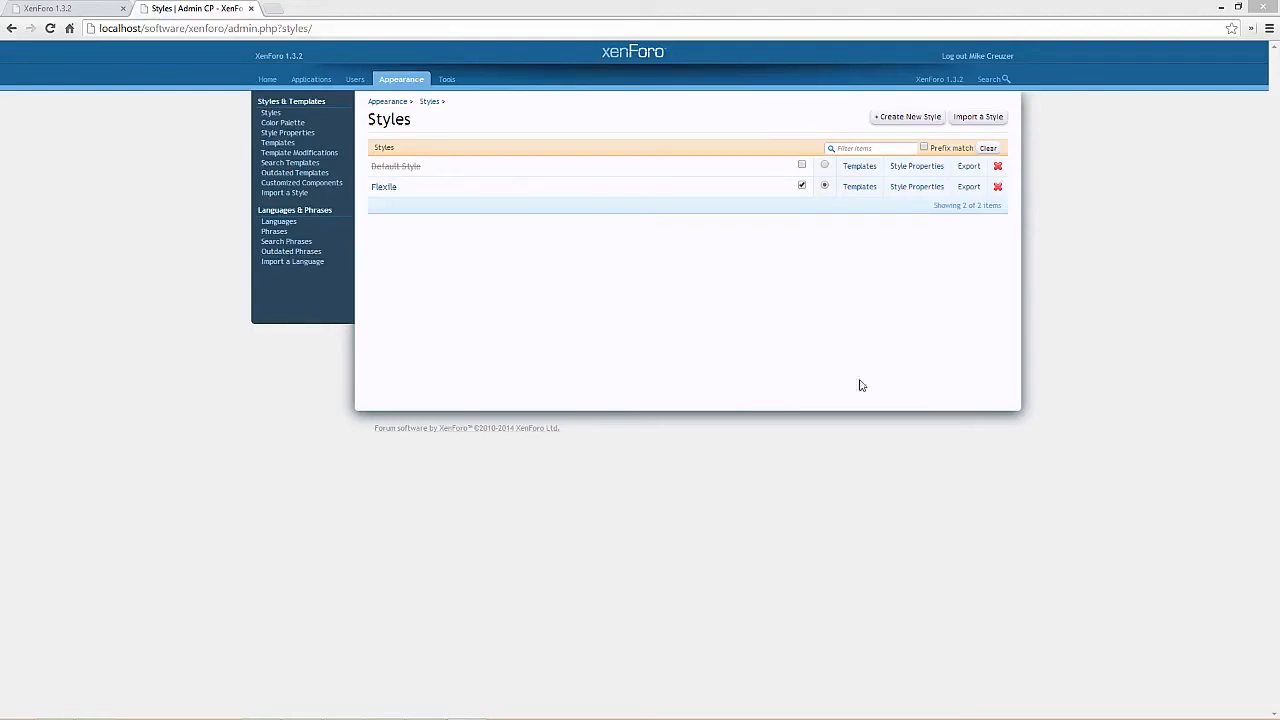
Create a new style titled "Mike's Theme" with Flexile as its parent style, keeping user selection allowed
{"action": "left_click", "coordinate": [911, 119]}
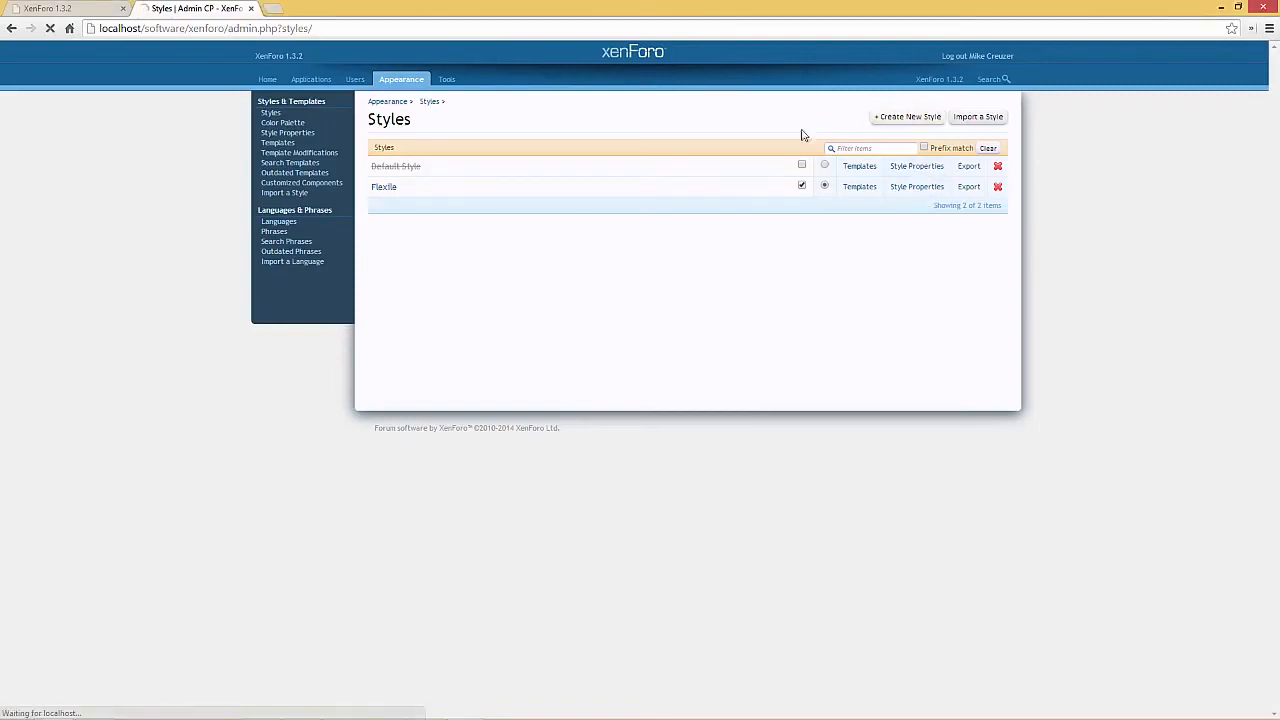
{"action": "left_click", "coordinate": [640, 171]}
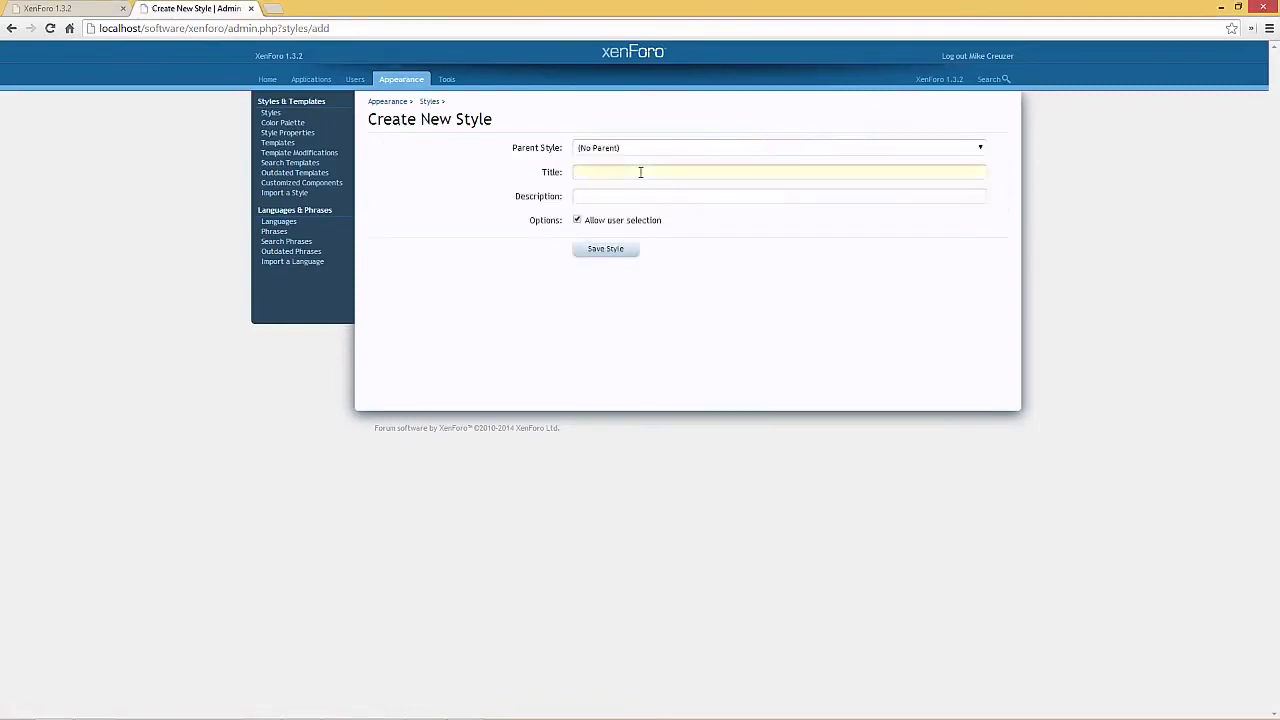
{"action": "left_click", "coordinate": [637, 149]}
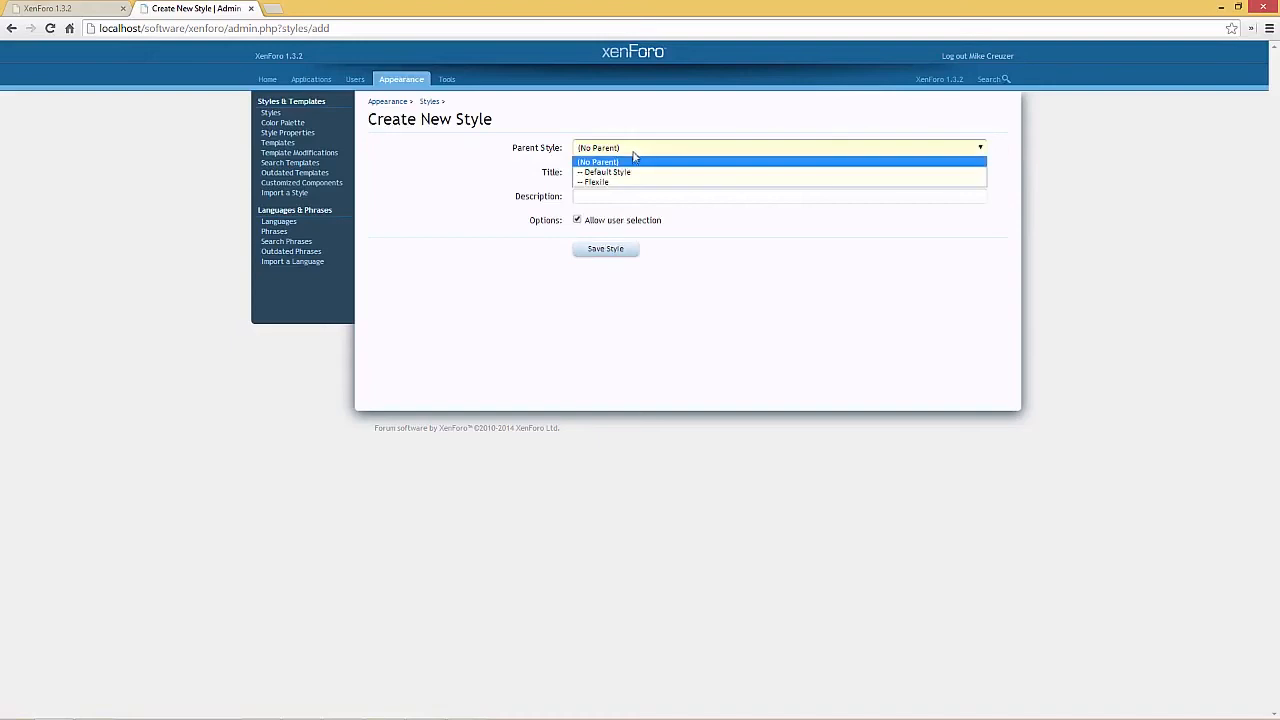
{"action": "left_click", "coordinate": [628, 183]}
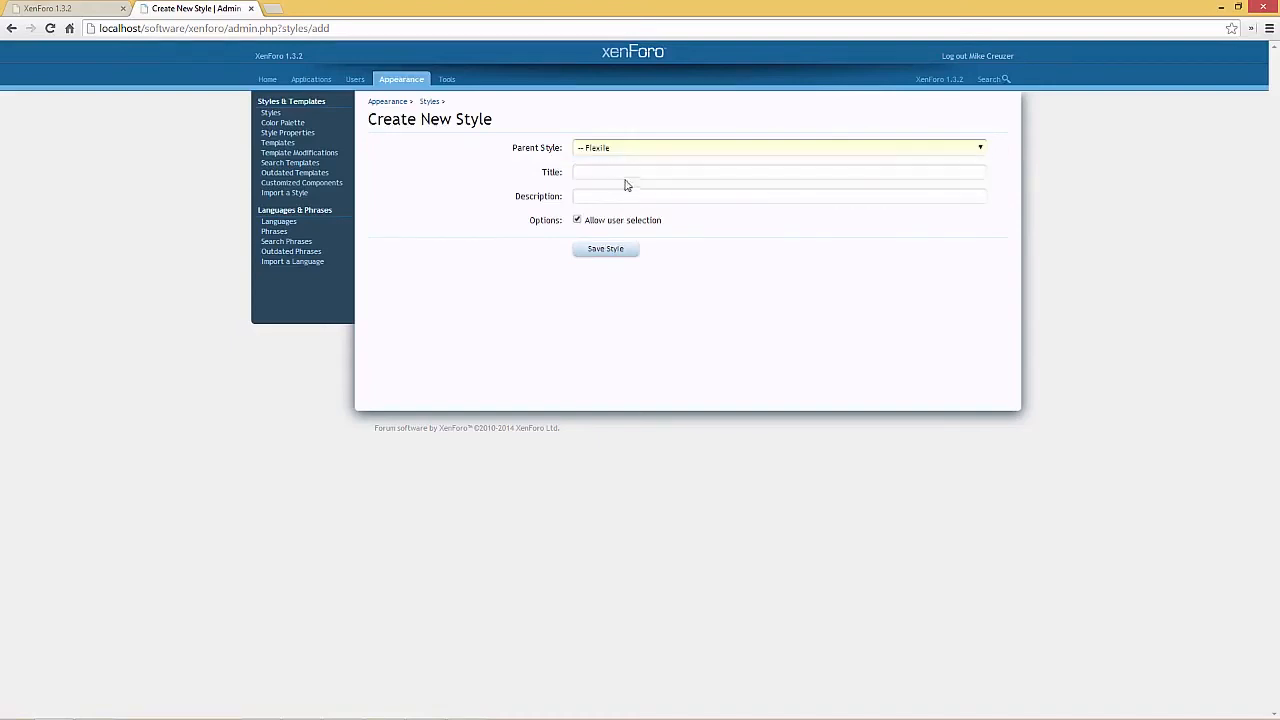
{"action": "left_click", "coordinate": [622, 173]}
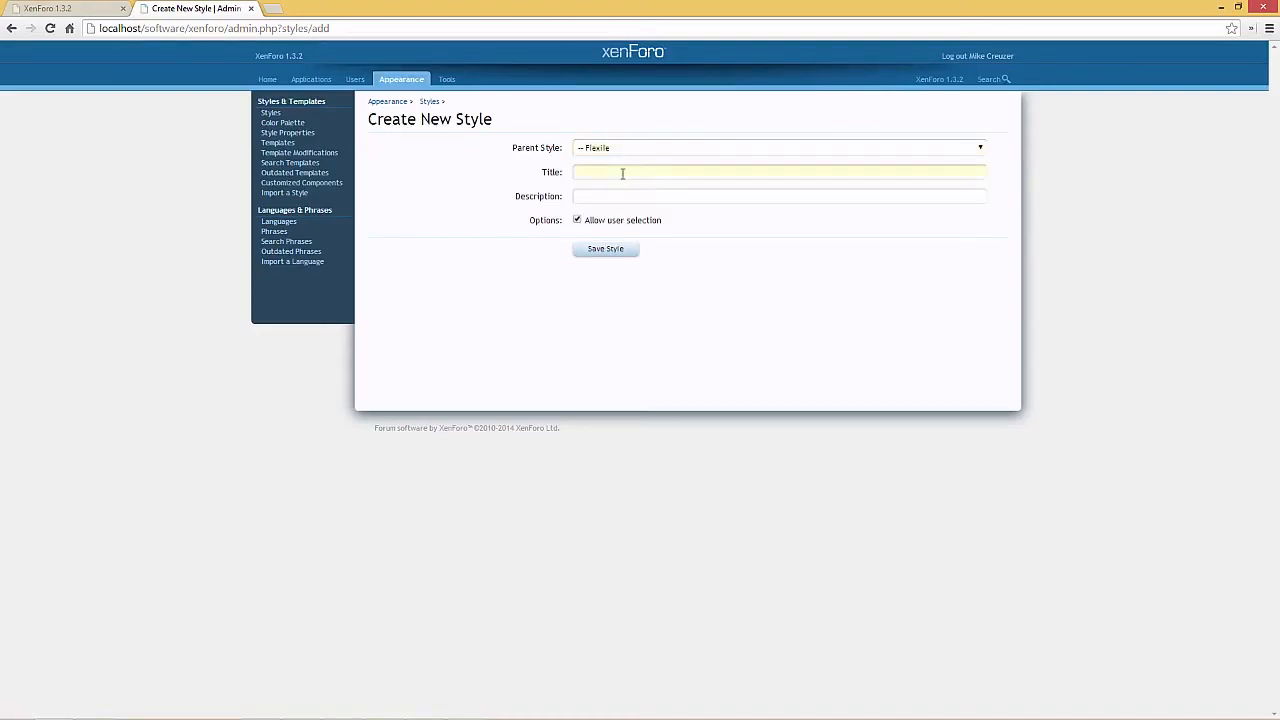
{"action": "type", "text": "Mike's Theme"}
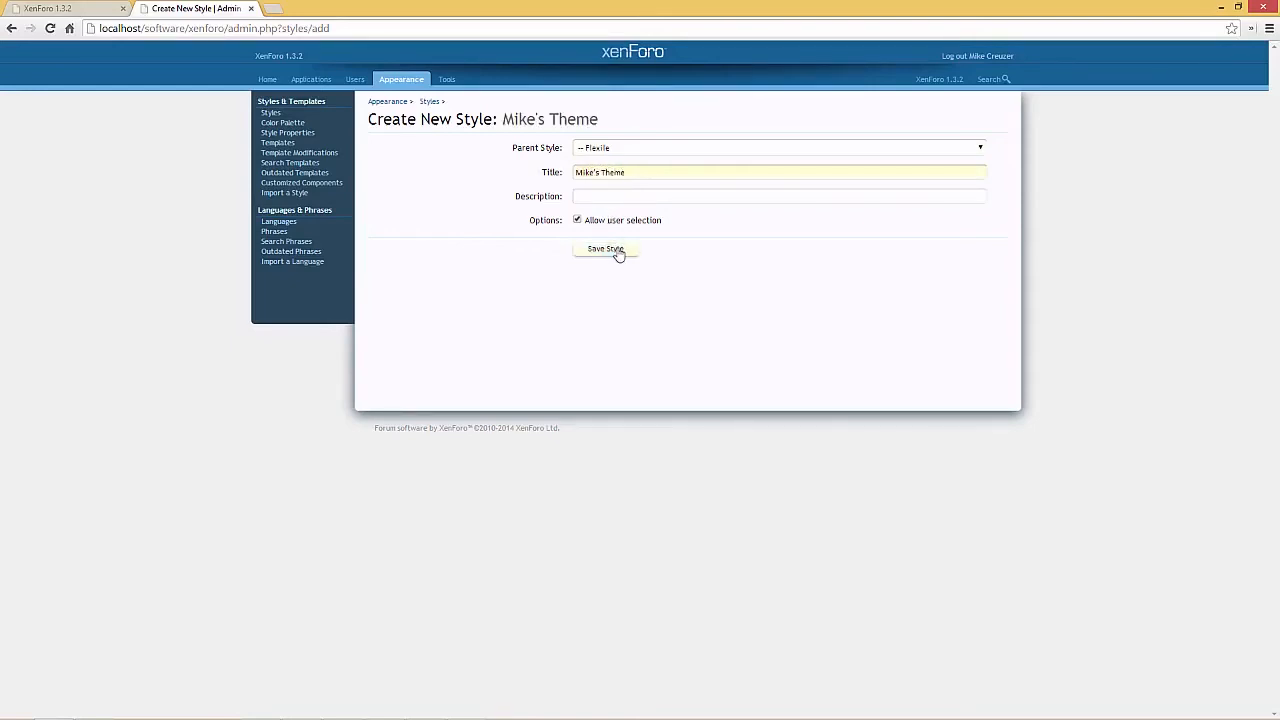
{"action": "left_click", "coordinate": [617, 250]}
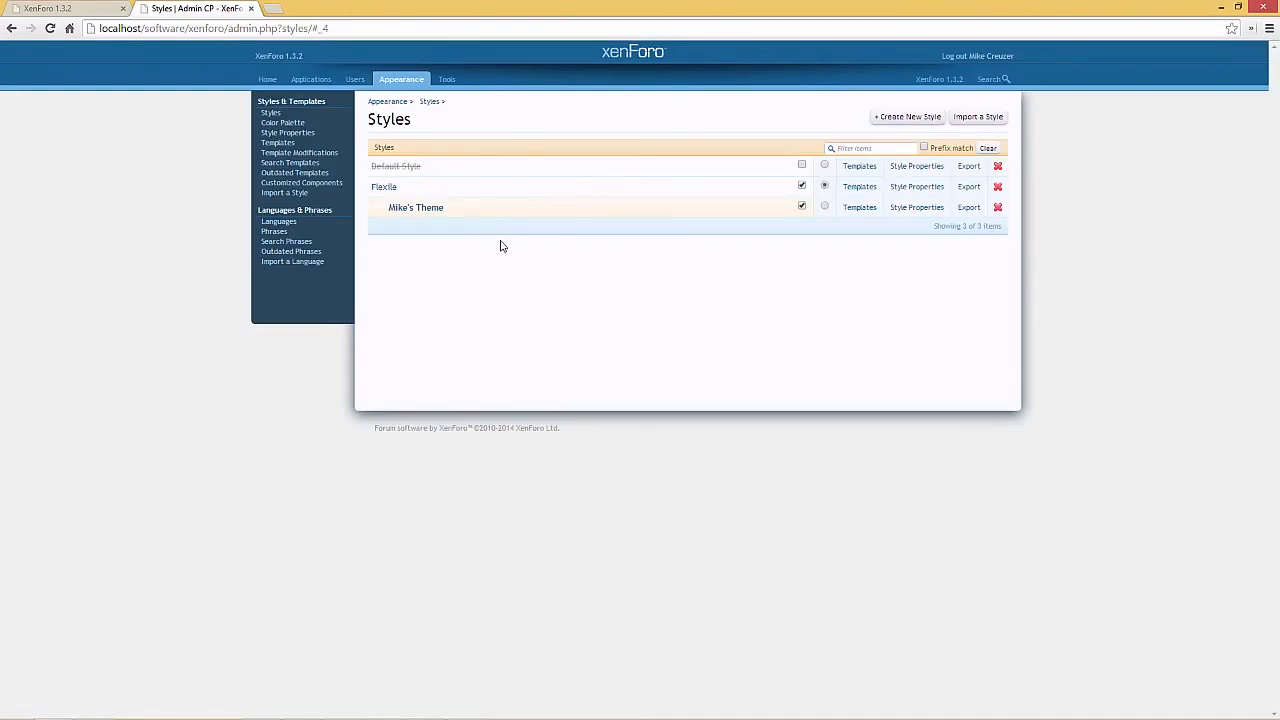
Make the new child style the forum's default and disable user selection of Flexile
{"action": "left_click", "coordinate": [826, 207]}
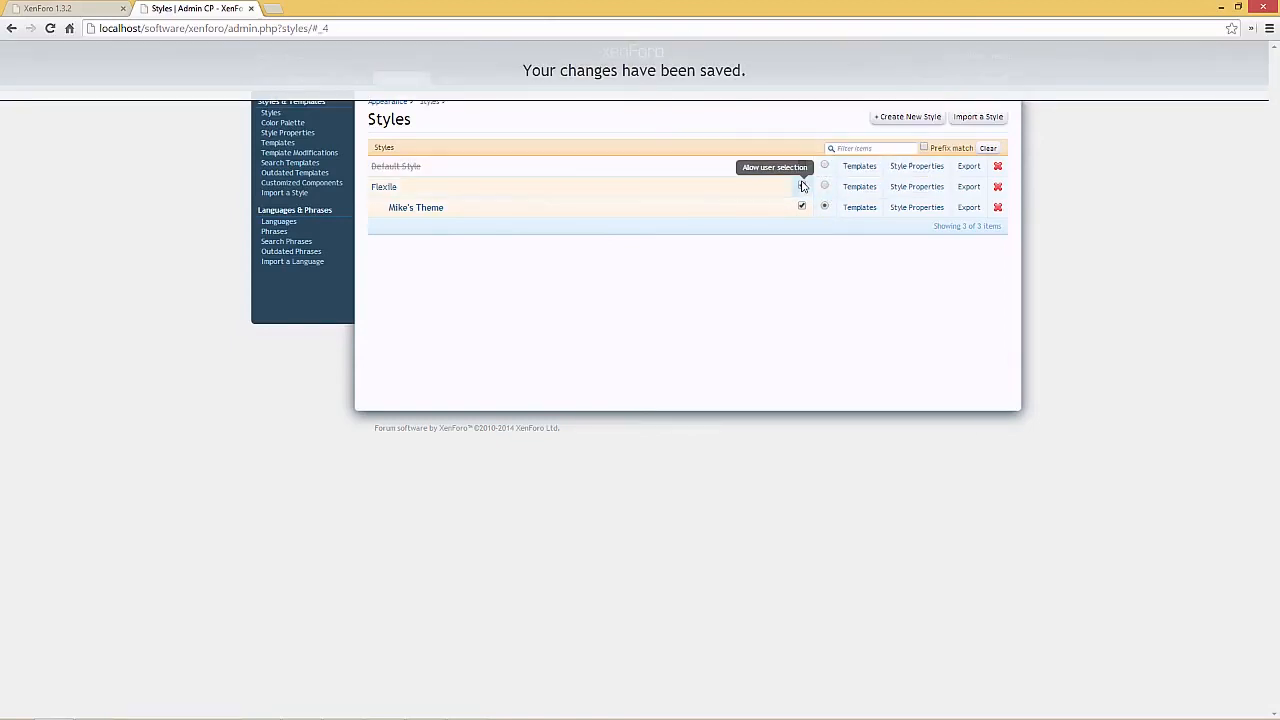
{"action": "left_click", "coordinate": [802, 186]}
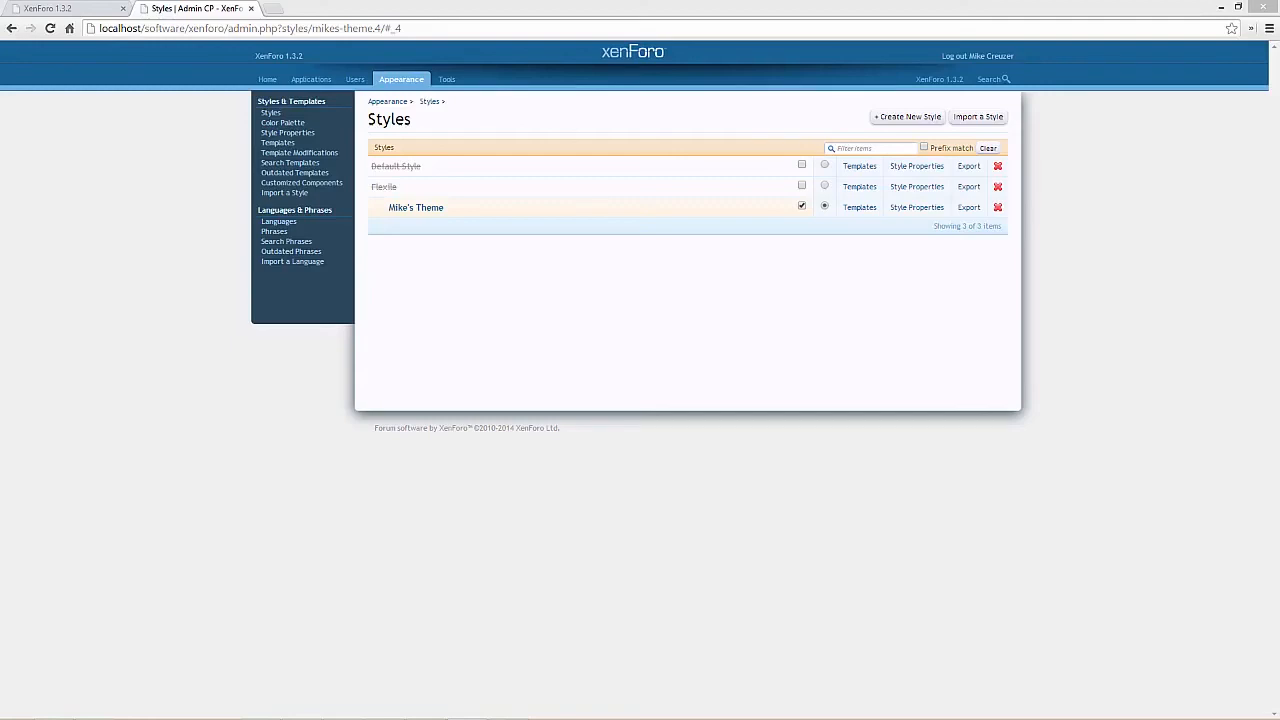
Set the child style's Header Logo Image Path to styles/mikes-theme/logo.png in its Header and Navigation properties, save, and reload the forum's index page
{"action": "left_click", "coordinate": [897, 211]}
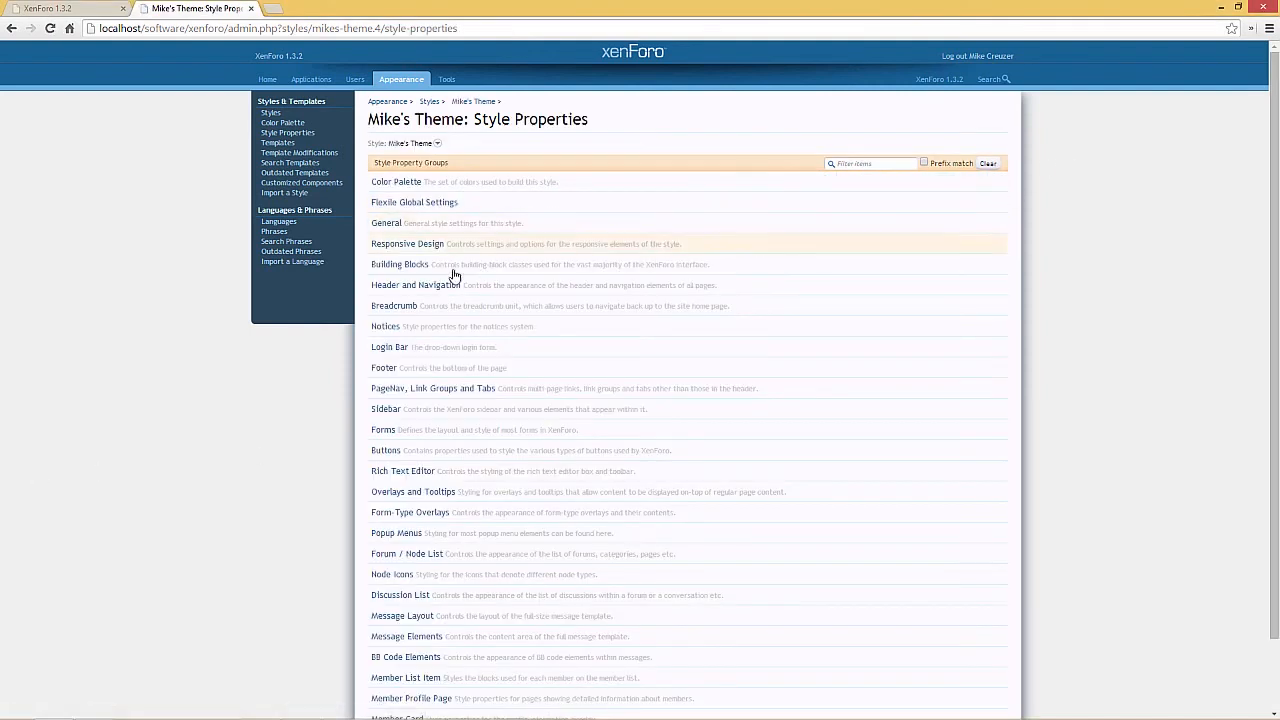
{"action": "left_click", "coordinate": [408, 290]}
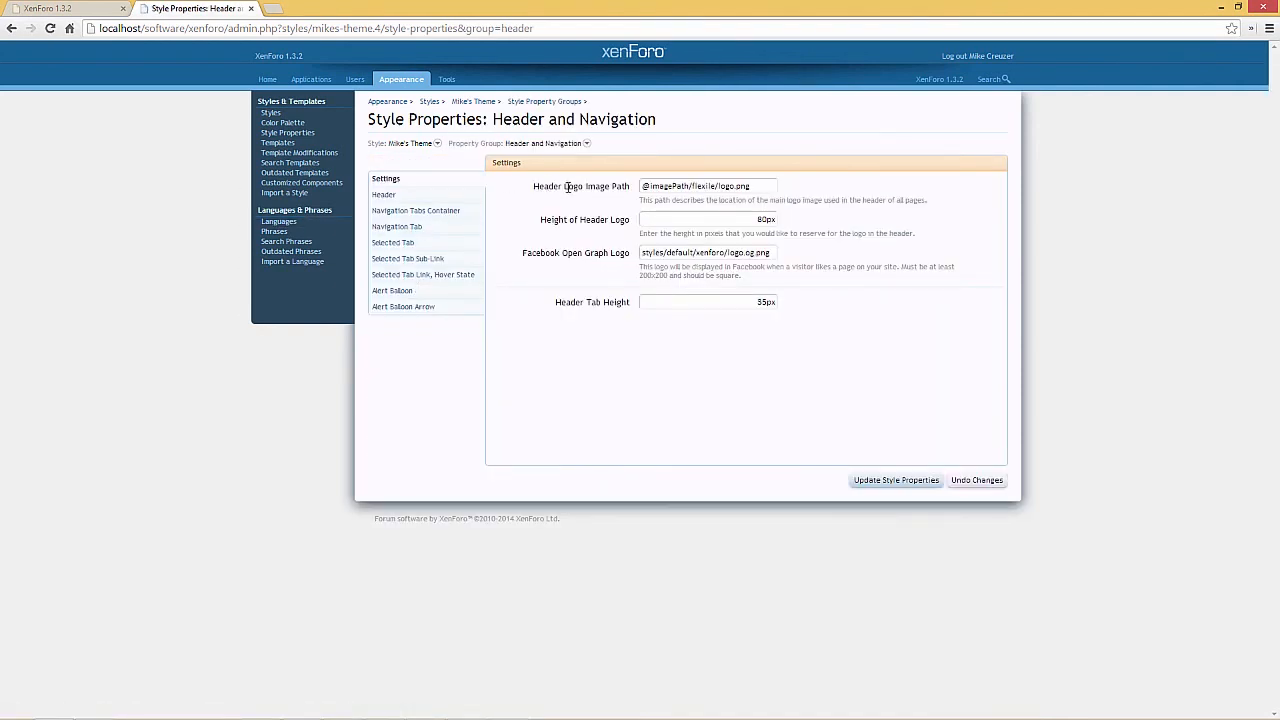
{"action": "double_click", "coordinate": [745, 186]}
{"action": "triple_click", "coordinate": [659, 188]}
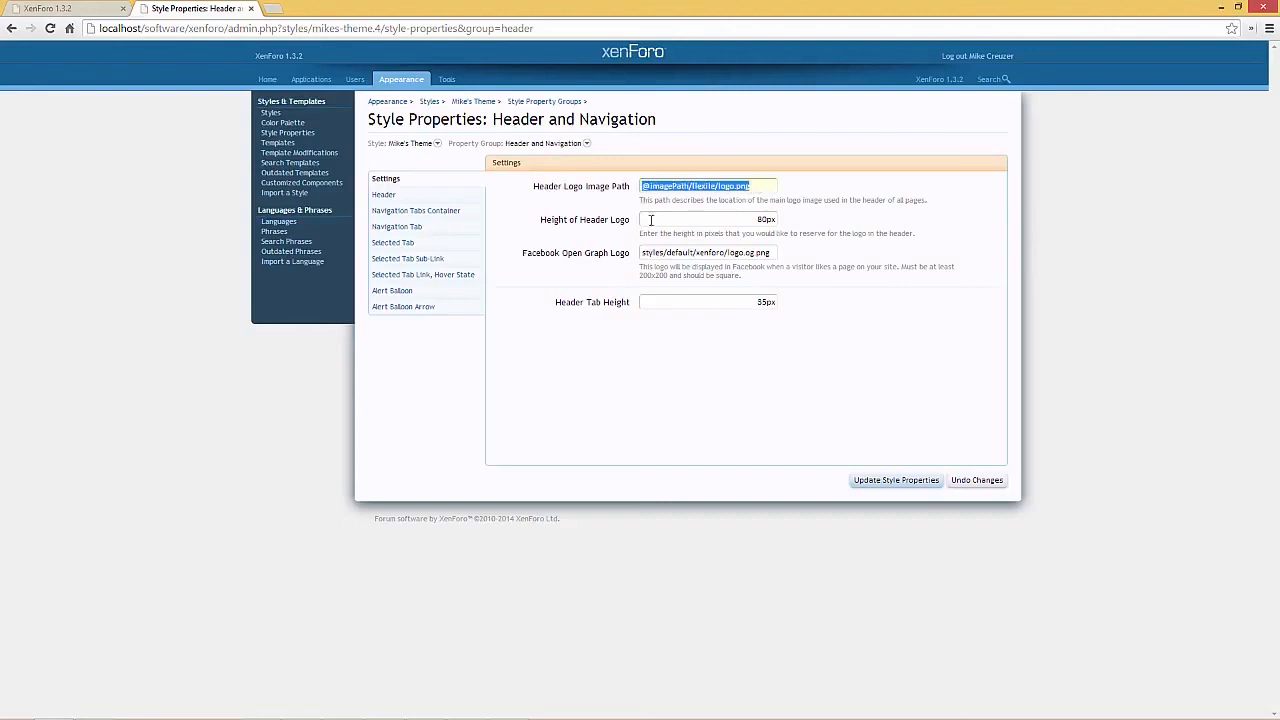
{"action": "type", "text": "style"}
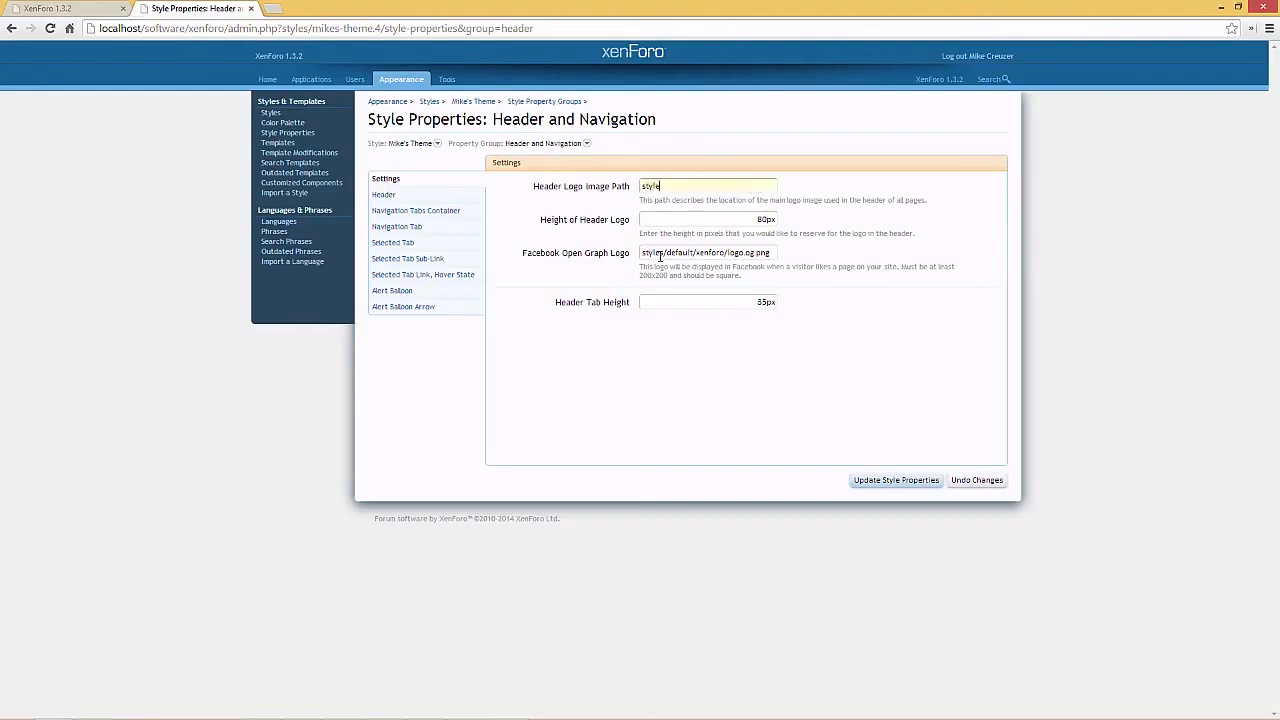
{"action": "type", "text": "s/mikes-theme/logo.png"}
{"action": "left_click", "coordinate": [856, 480]}
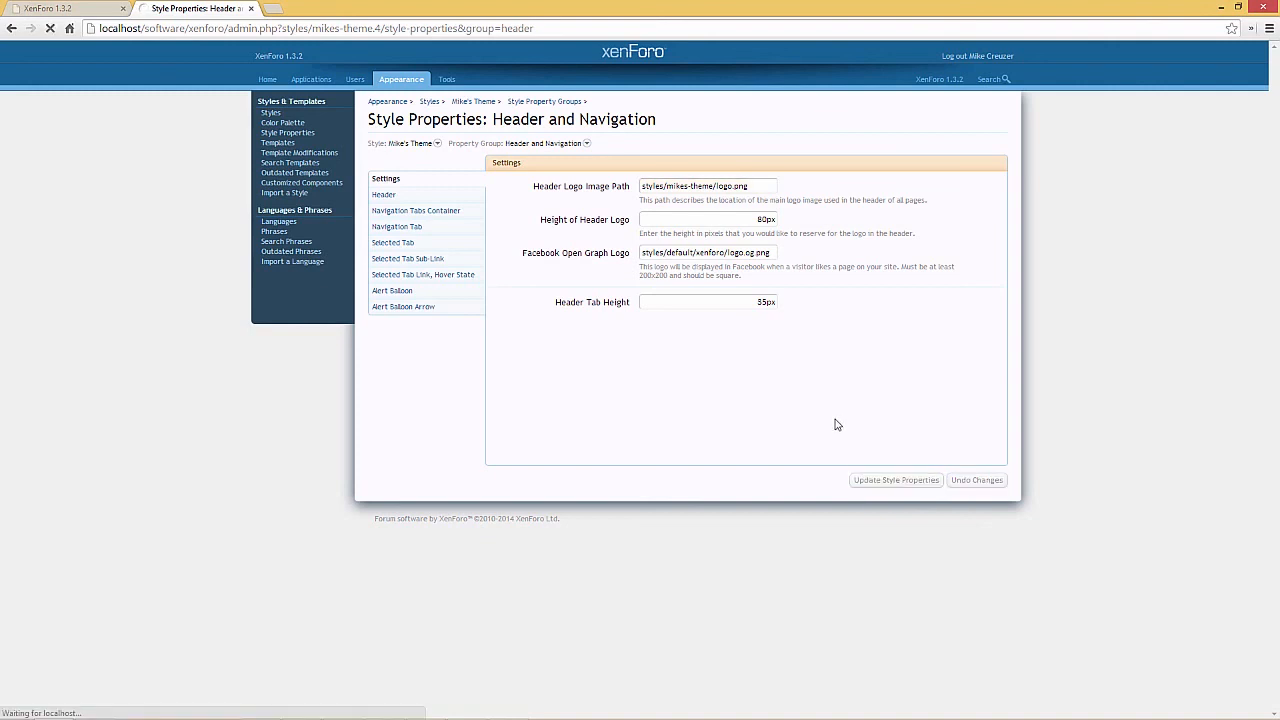
{"action": "left_click", "coordinate": [78, 9]}
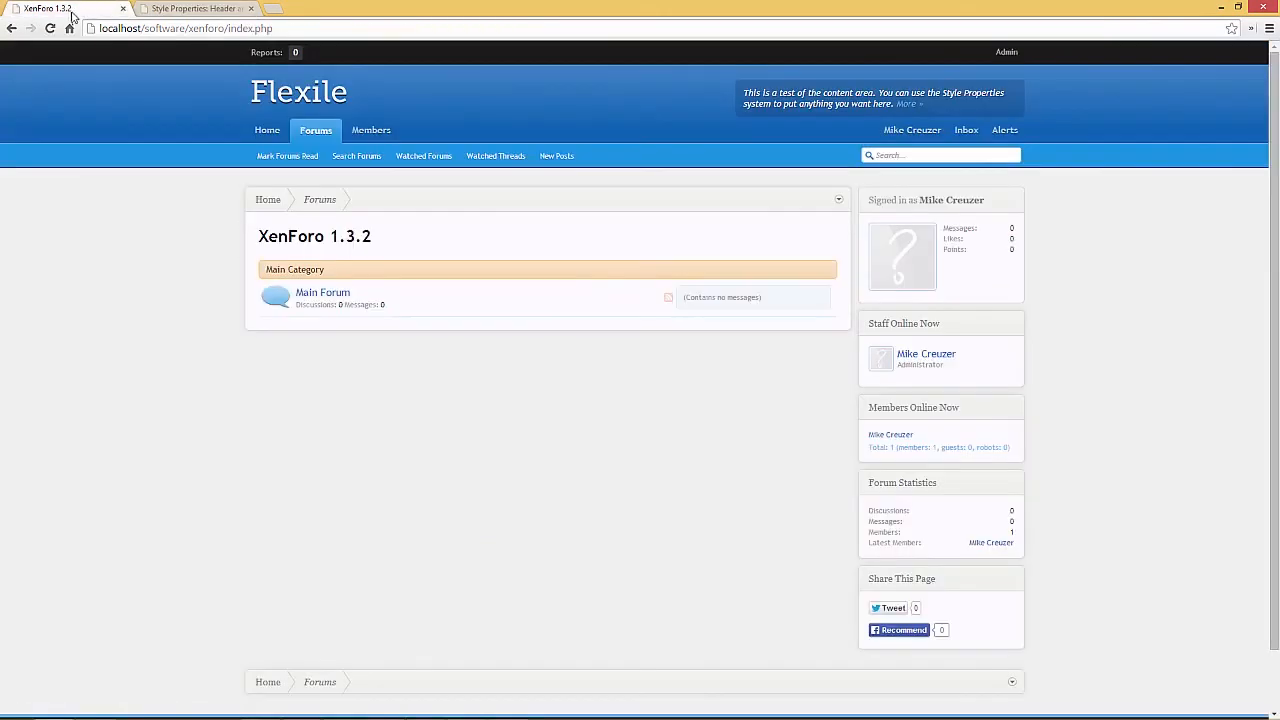
{"action": "left_click", "coordinate": [51, 28]}
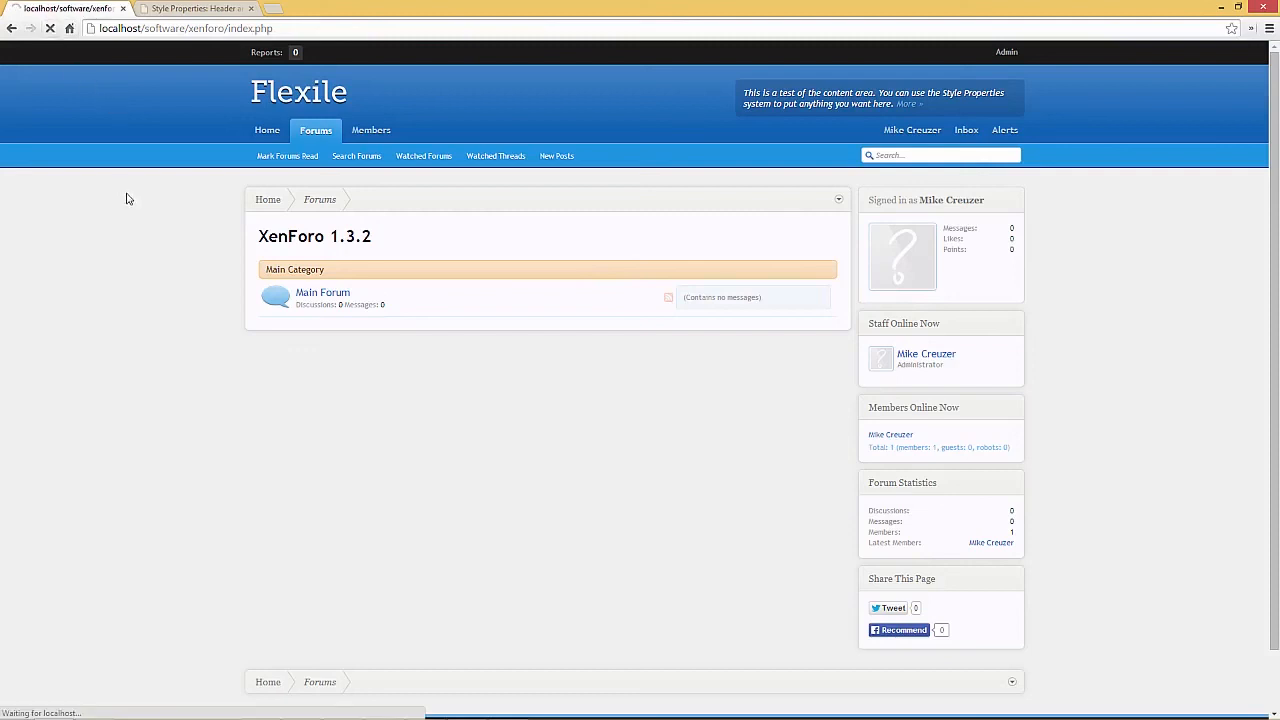